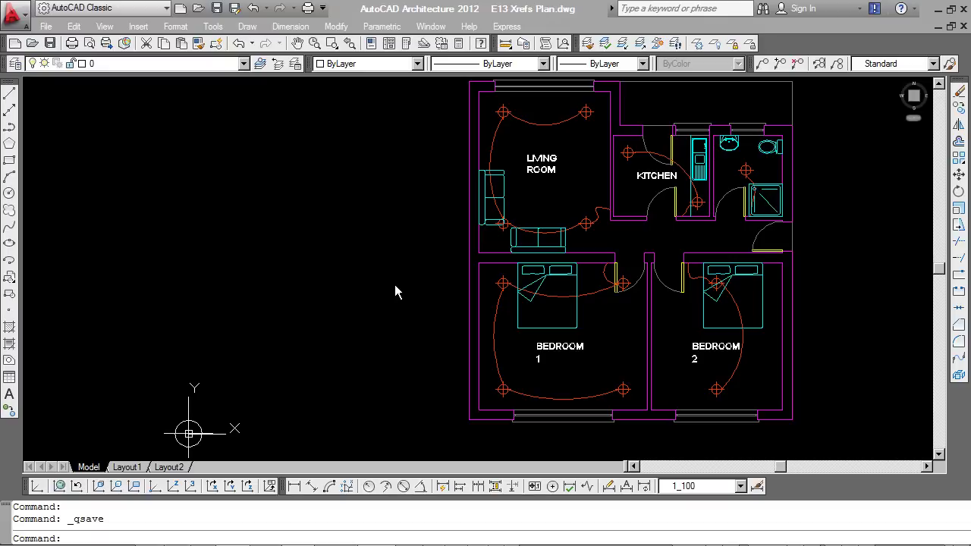
left_click(218, 531)
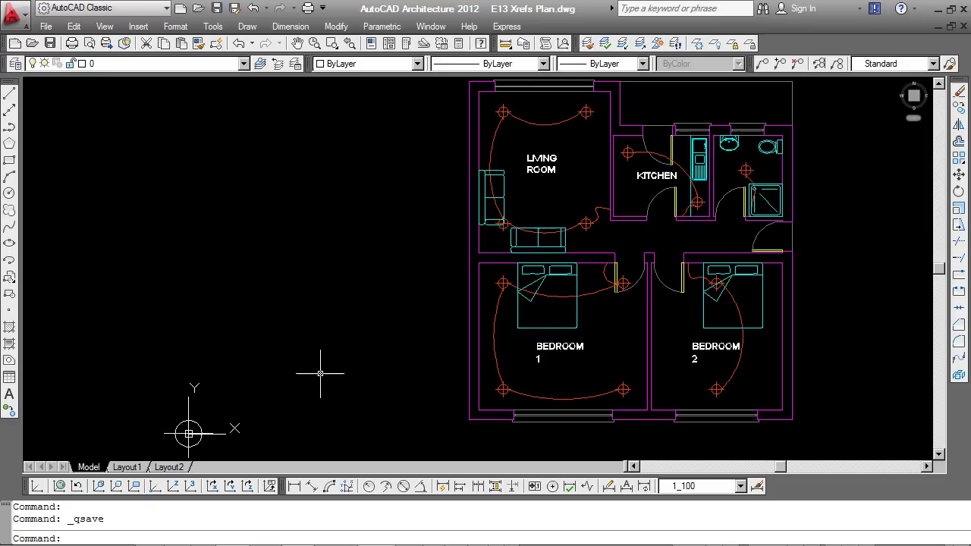
scroll(334, 315, "down", 3)
scroll(627, 271, "up", 2)
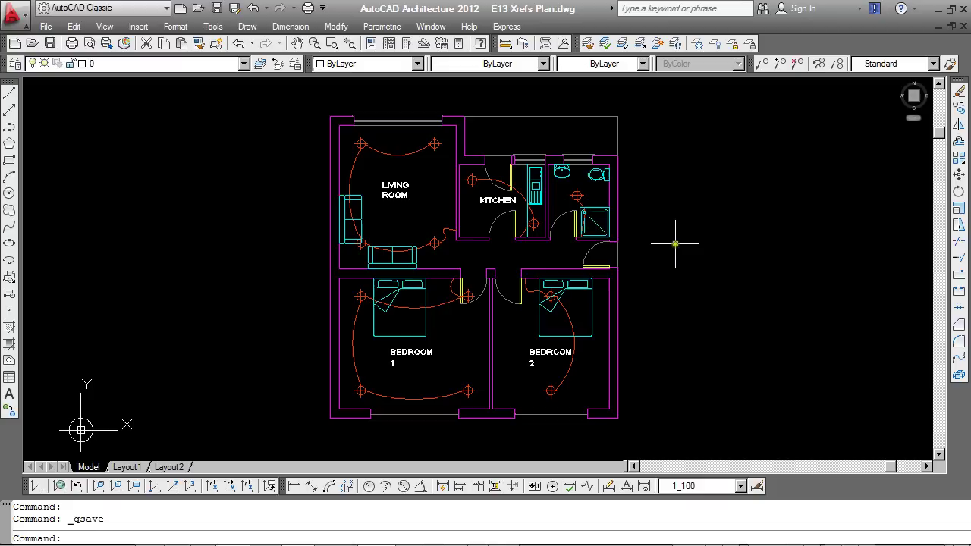
left_click(345, 126)
left_click(336, 122)
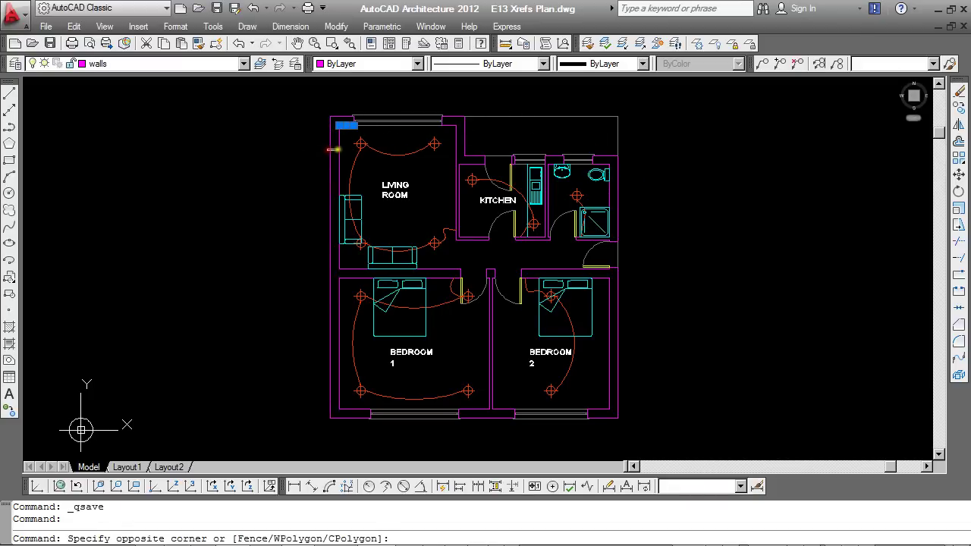
left_click(318, 150)
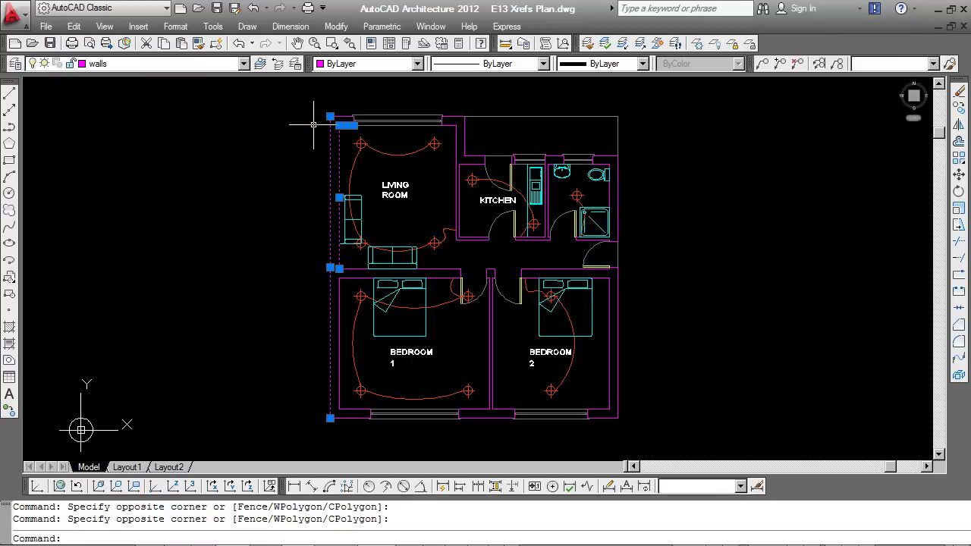
key("Escape")
key("Escape")
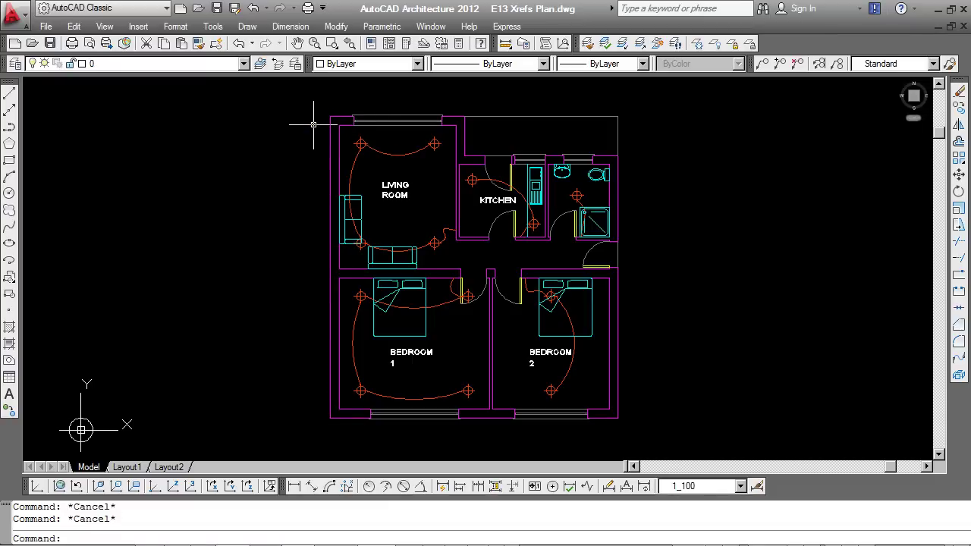
left_click(400, 155)
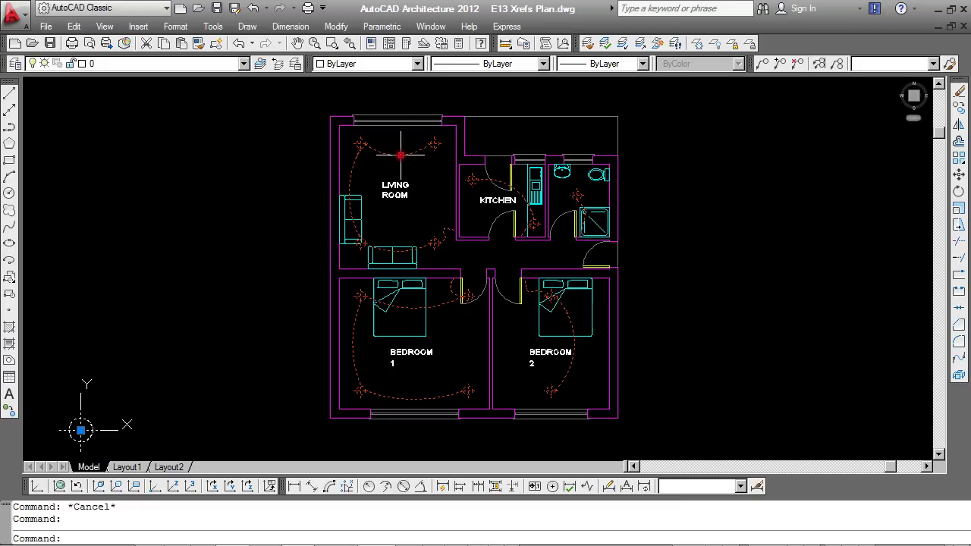
left_click(401, 155)
key("Escape")
left_click(362, 201)
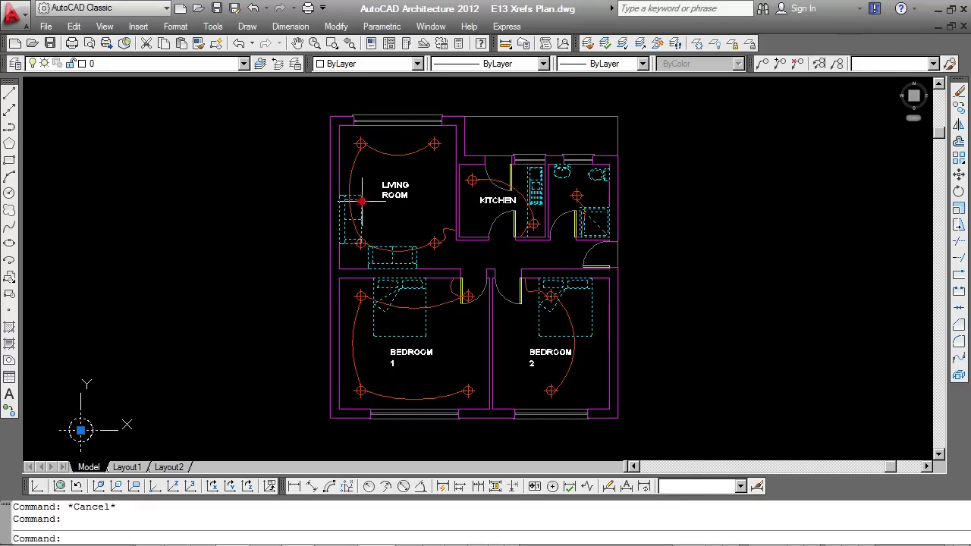
key("Escape")
key("Escape")
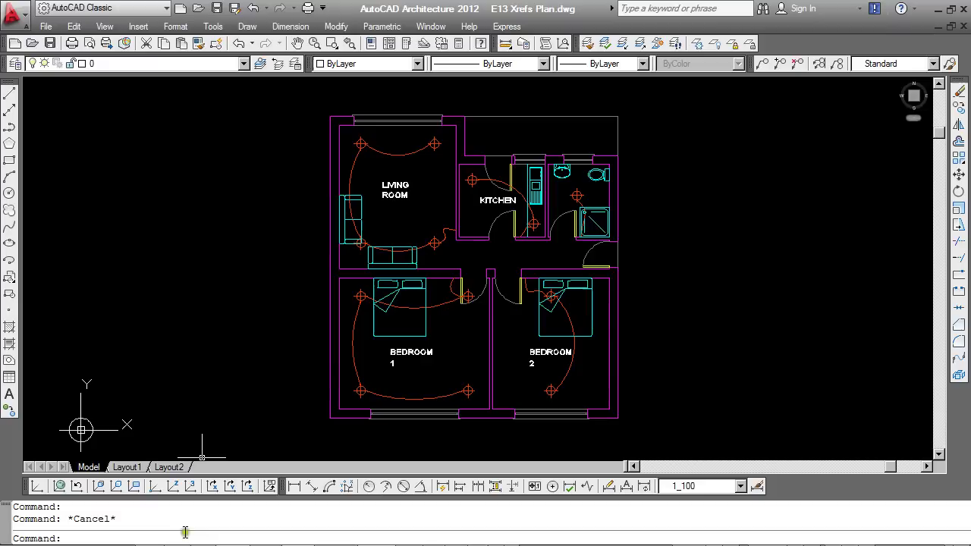
Orbit E13 Xrefs Plan into 3D so the lighting and furniture overlays show at separate heights
type("ORBIt")
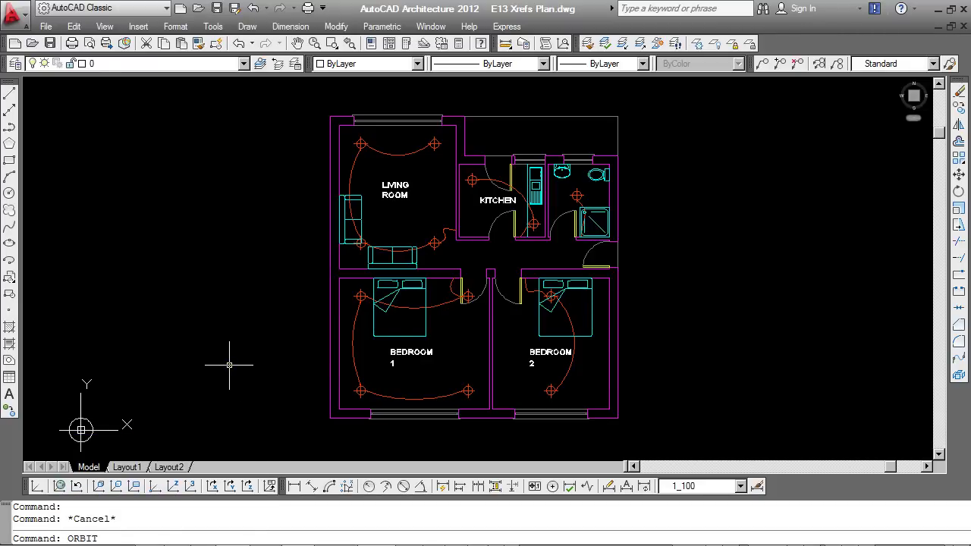
key("Return")
left_click_drag(450, 205, 410, 224)
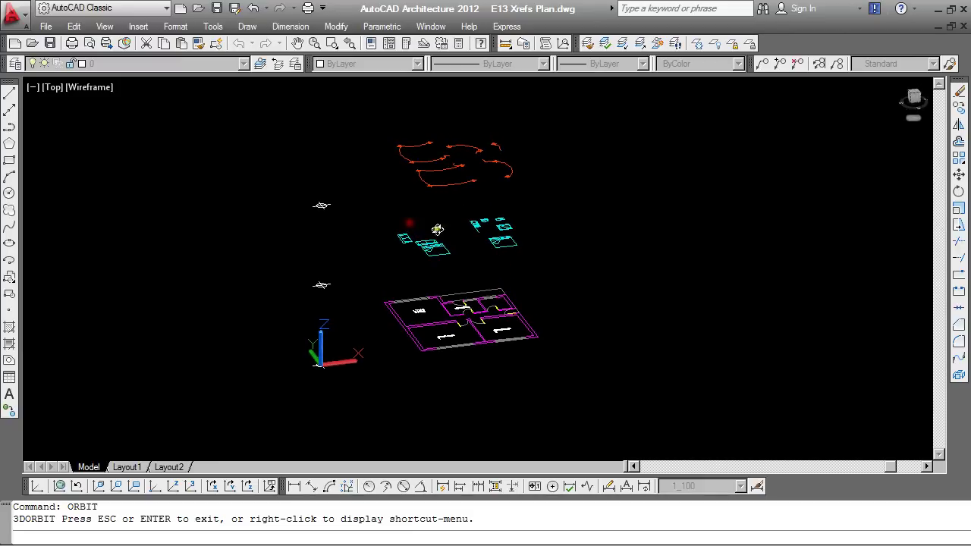
left_click_drag(549, 244, 570, 262)
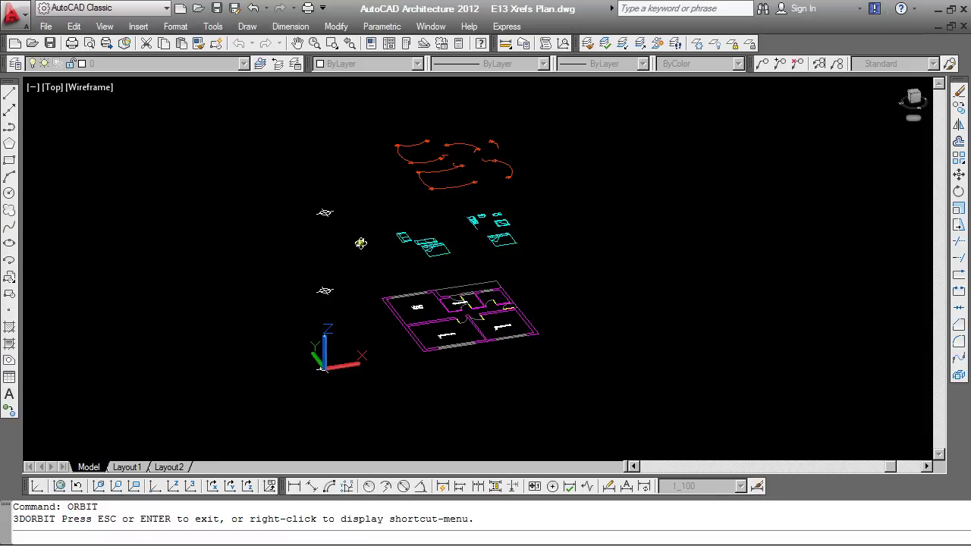
left_click_drag(362, 244, 360, 242)
left_click_drag(737, 208, 719, 205)
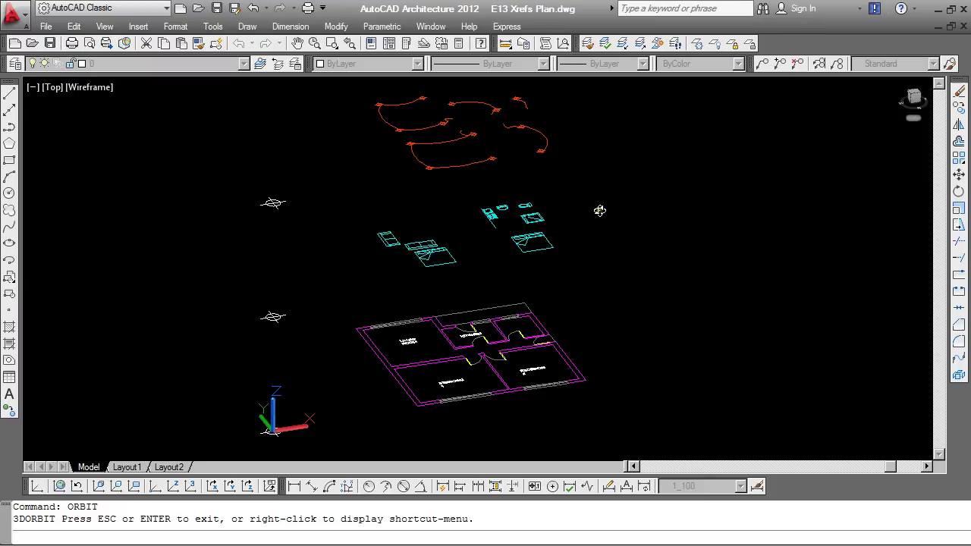
key("Escape")
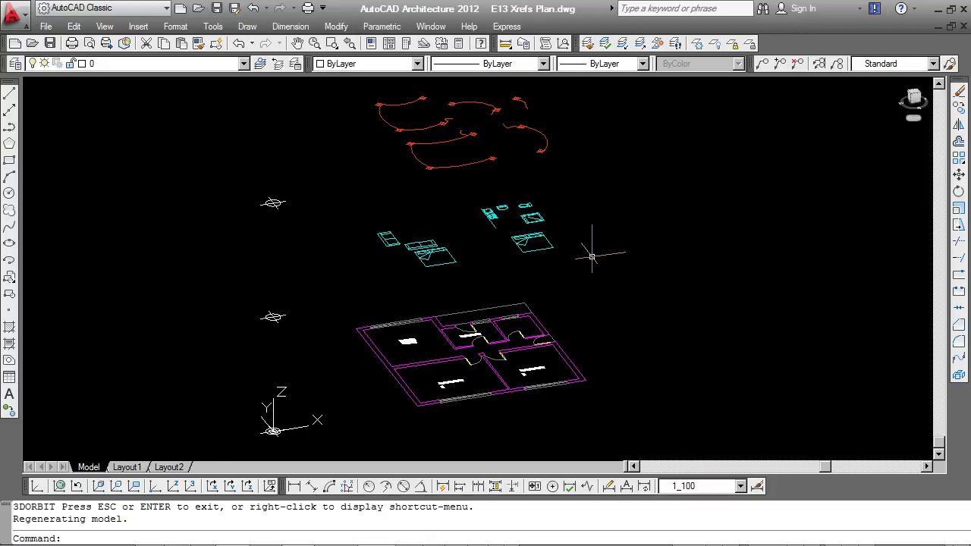
Return the house drawing to a flat top-down PLAN view
type("PLAN")
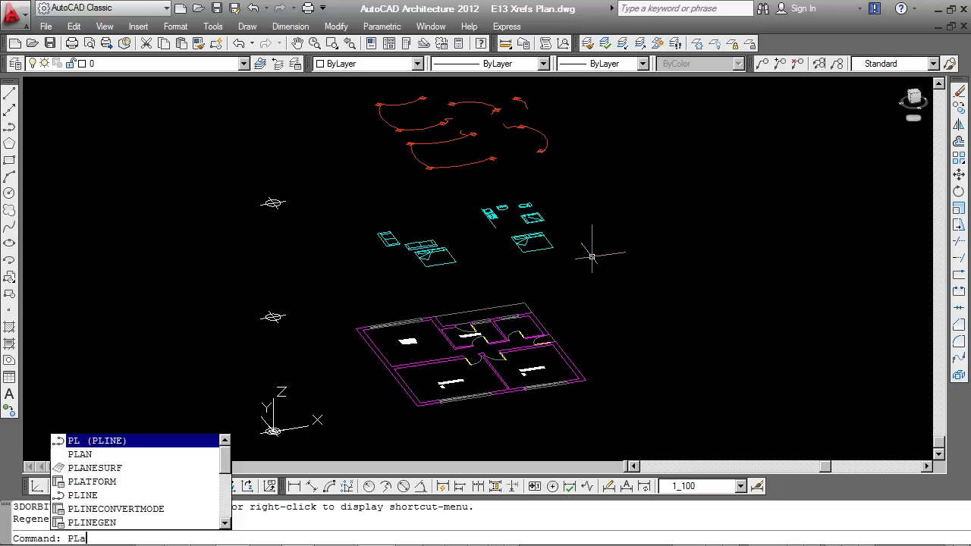
key("Return")
key("Return")
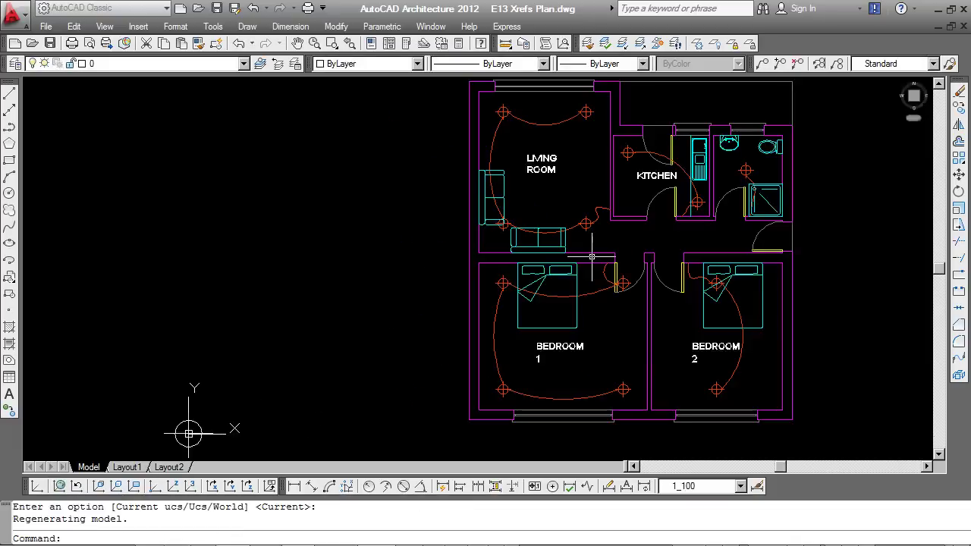
scroll(372, 226, "down", 2)
scroll(646, 225, "up", 2)
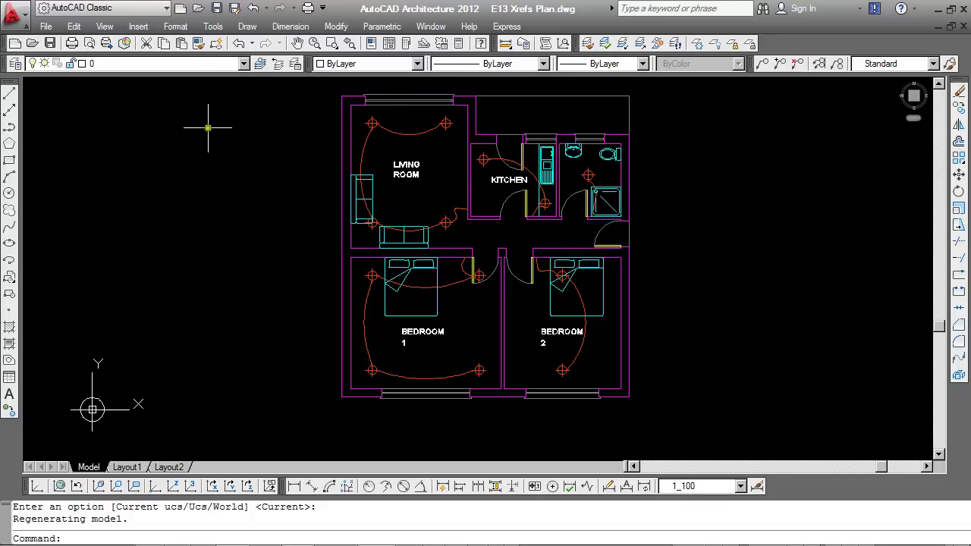
Check the E13 Xrefs Electrical and Furniture references in the External References palette, then close it
type("xre")
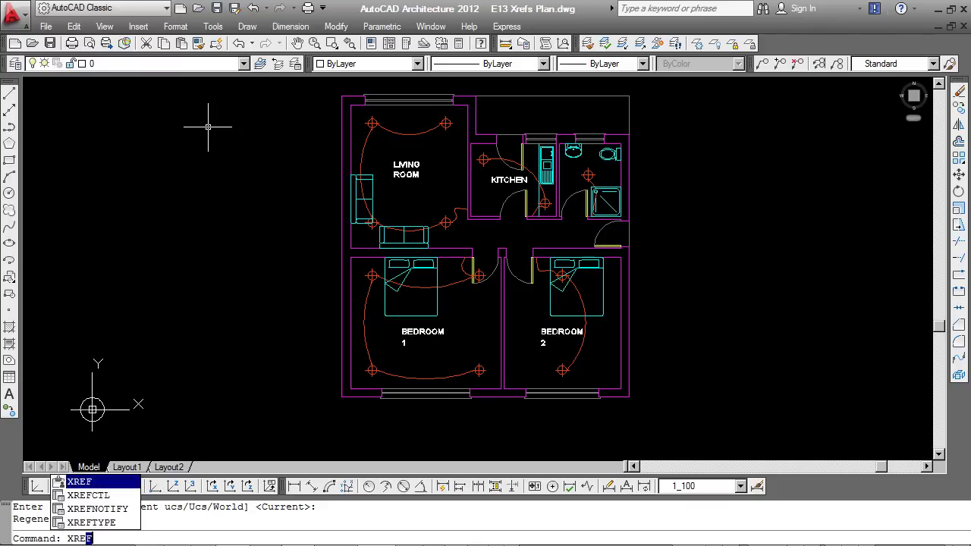
type("f")
key("Return")
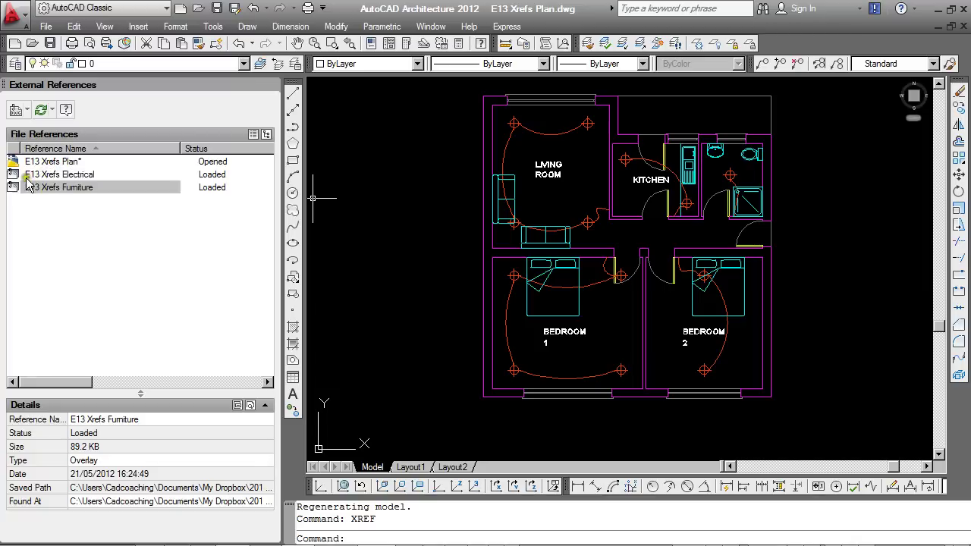
left_click(79, 175)
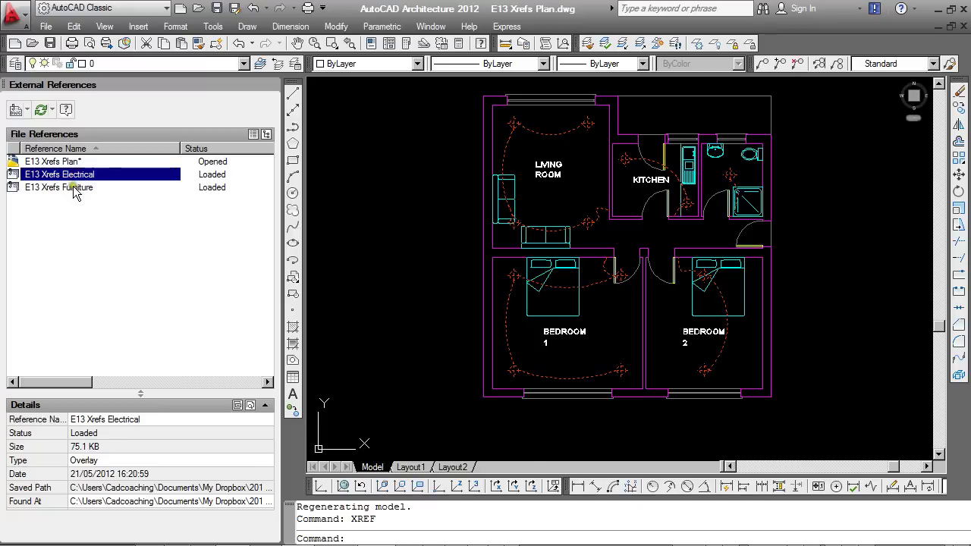
left_click(74, 187)
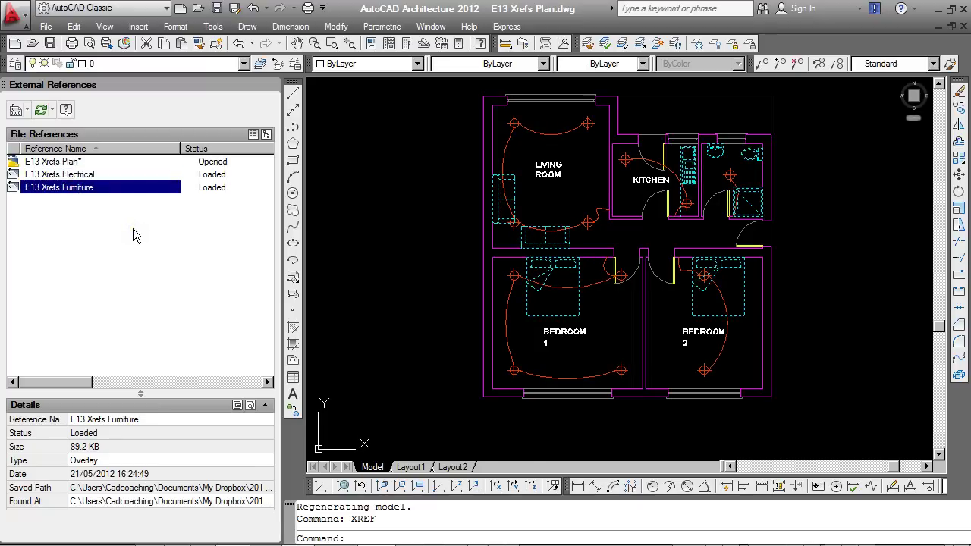
left_click(275, 82)
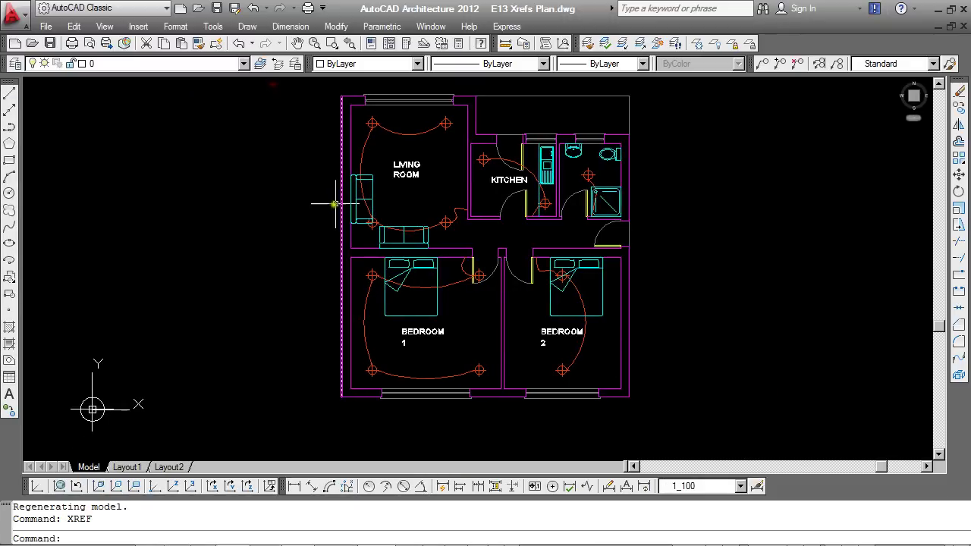
Orbit the house plan again to view the overlays stacked above the floor plan
type("orb")
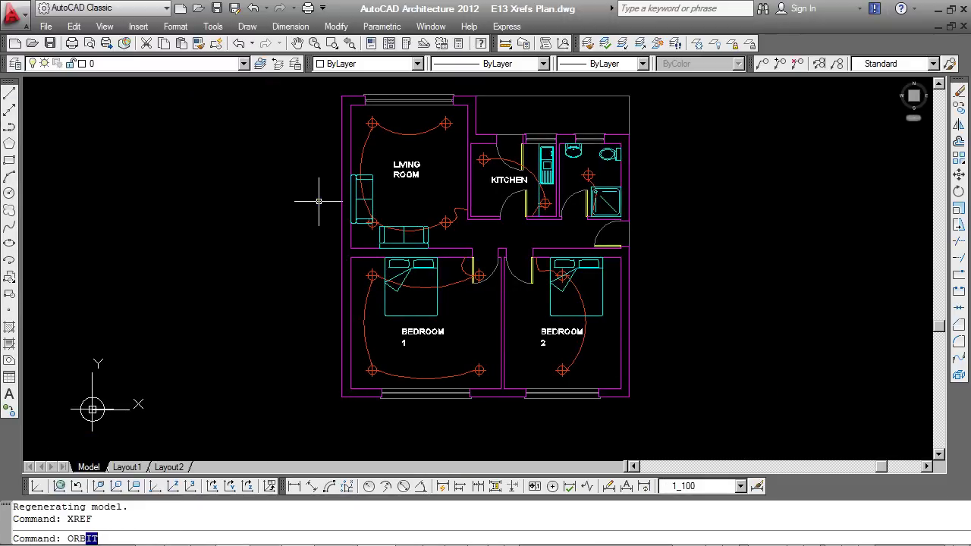
key("Return")
left_click_drag(420, 263, 447, 251)
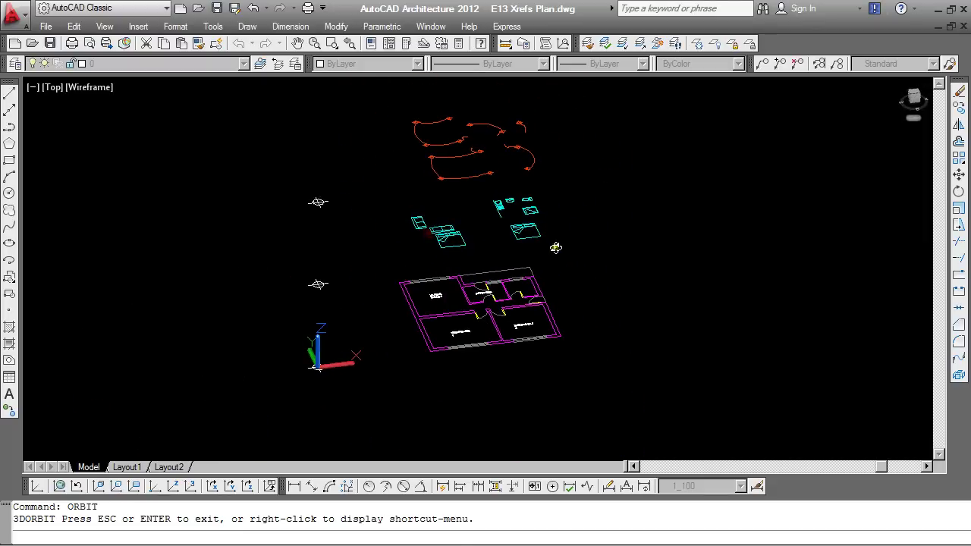
left_click_drag(572, 266, 589, 265)
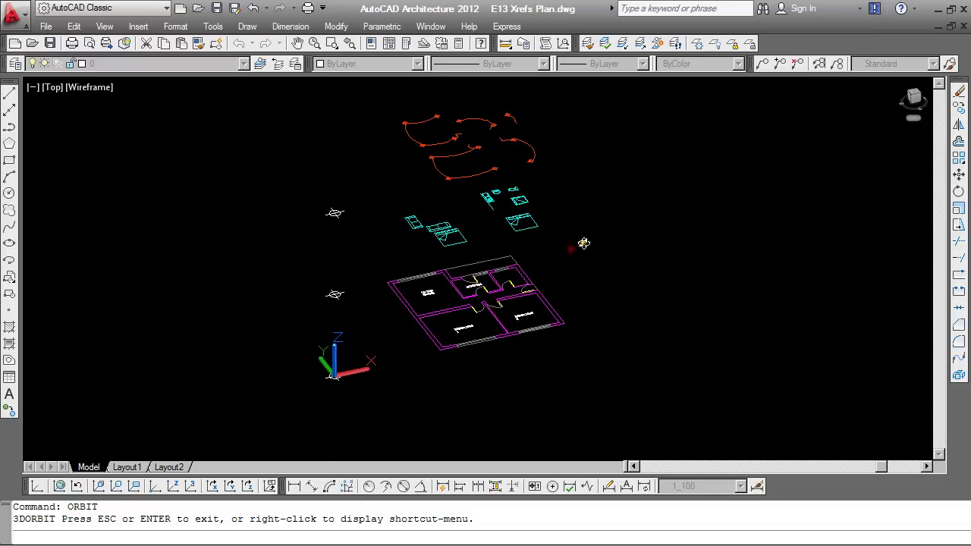
key("Escape")
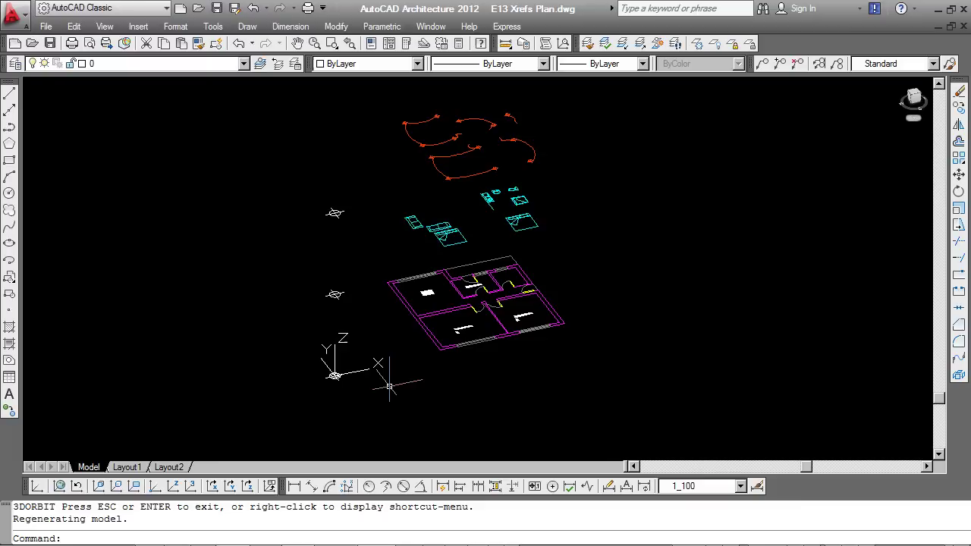
Start a new blank Drawing5 with the grid turned off and list its external references
left_click(16, 43)
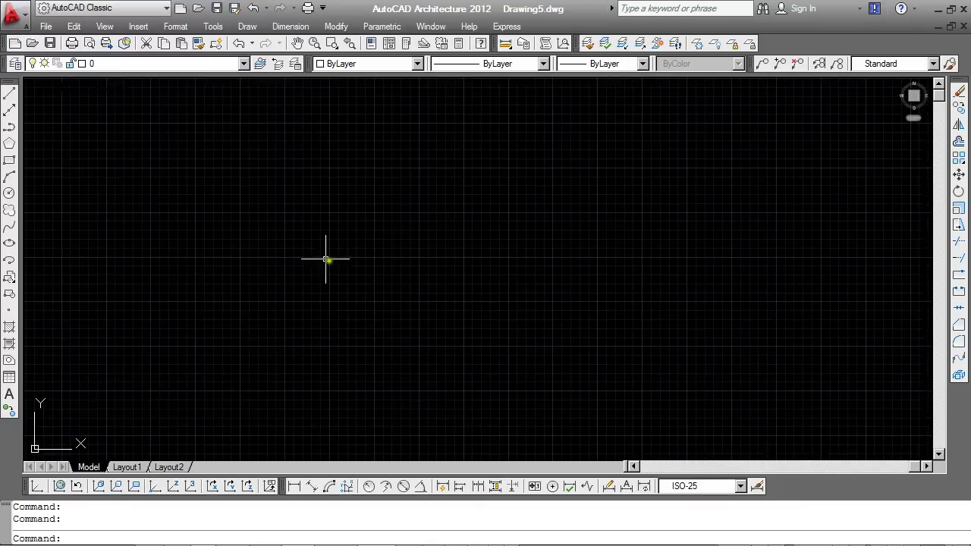
key("F7")
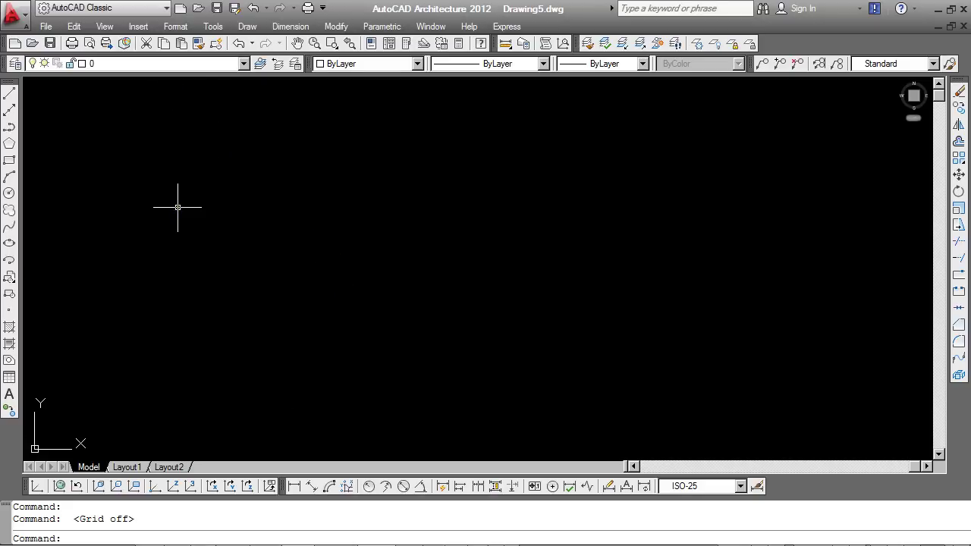
type("XREF")
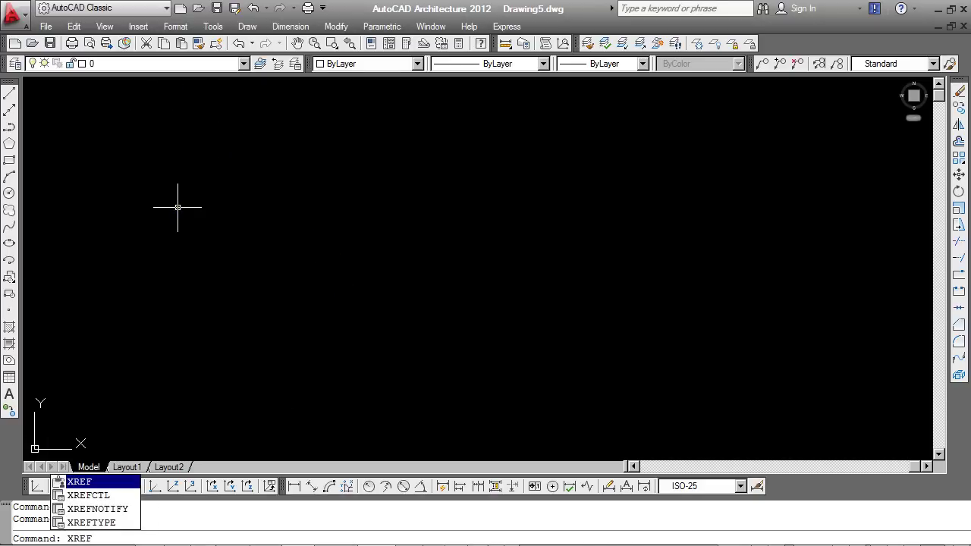
key("Return")
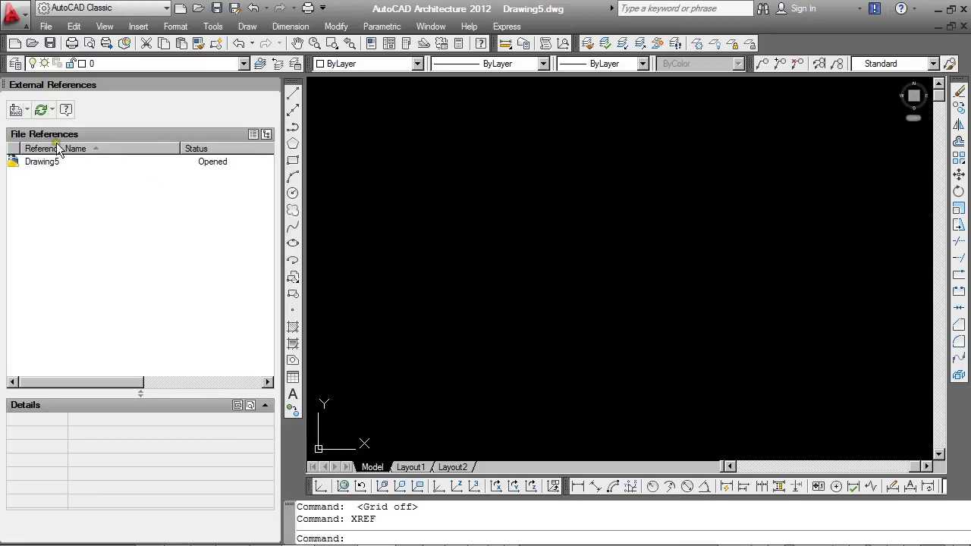
Choose E13 Xrefs Plan.dwg as the DWG reference to attach
left_click(27, 110)
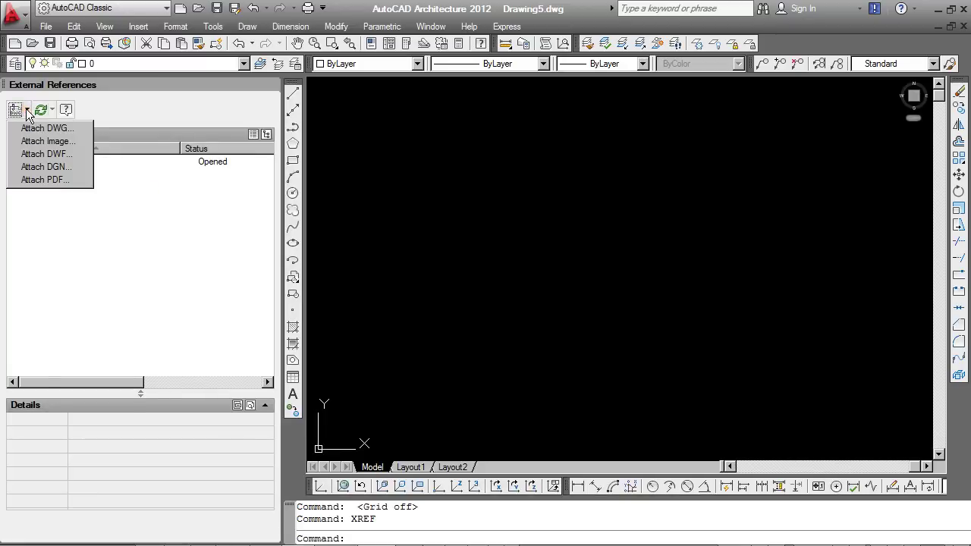
left_click(34, 130)
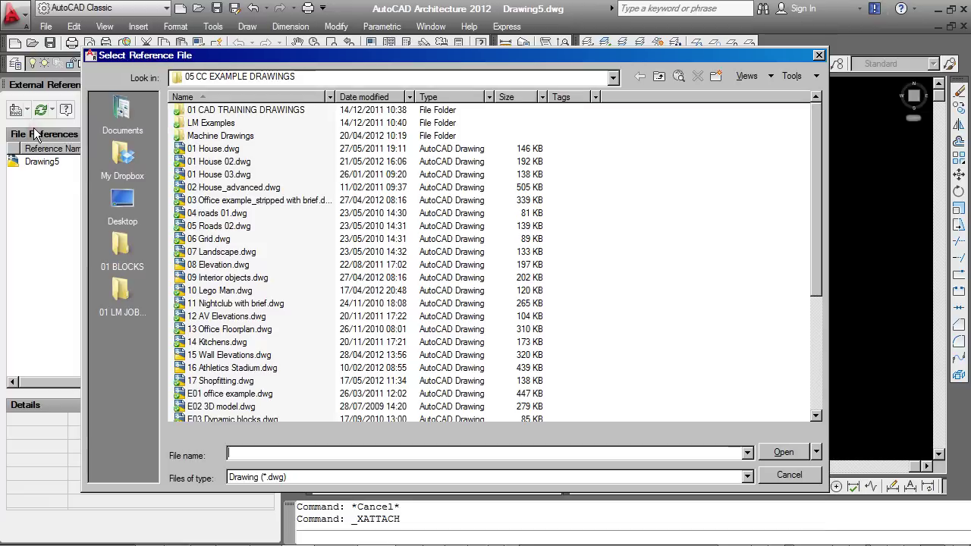
left_click_drag(816, 197, 811, 302)
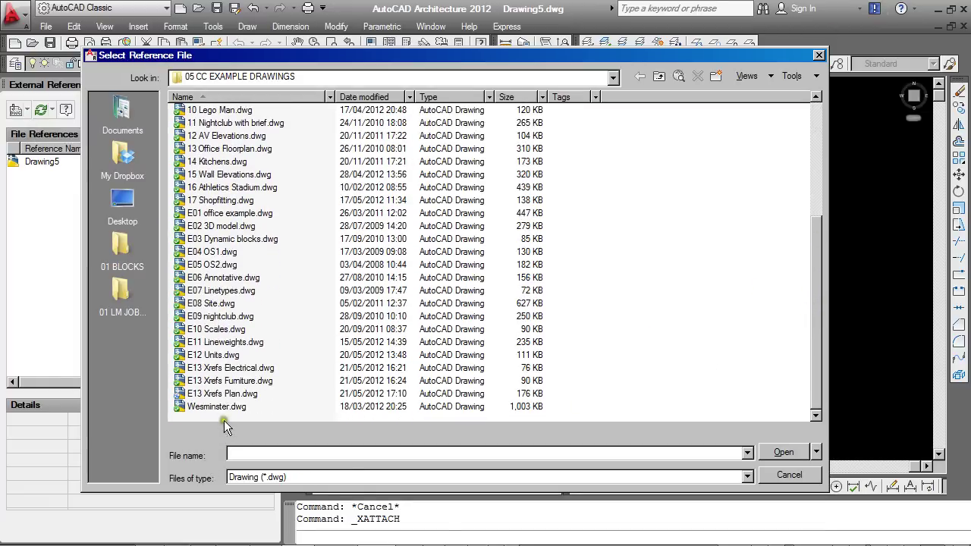
double_click(214, 391)
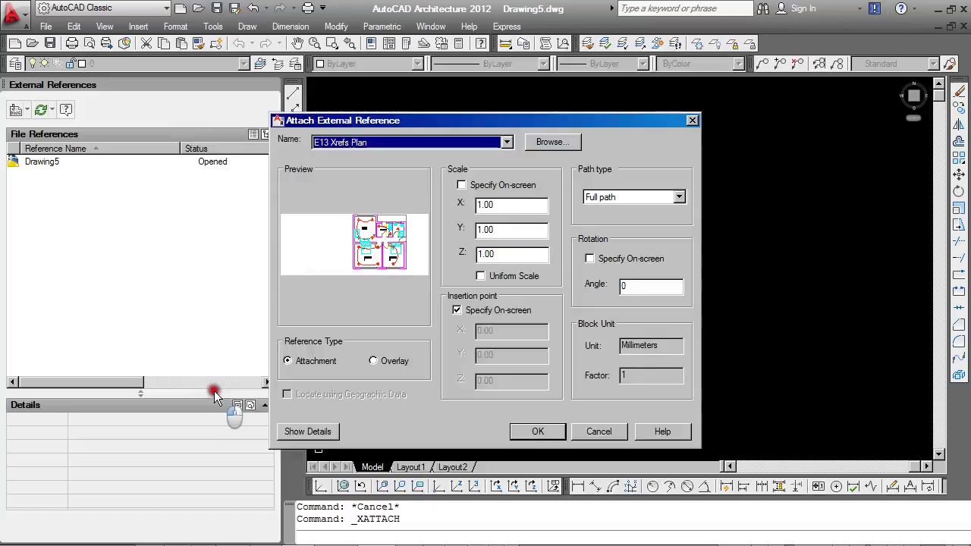
Set the E13 Xrefs Plan insertion point to fixed coordinates 0,0,0 instead of on-screen
left_click_drag(442, 119, 503, 108)
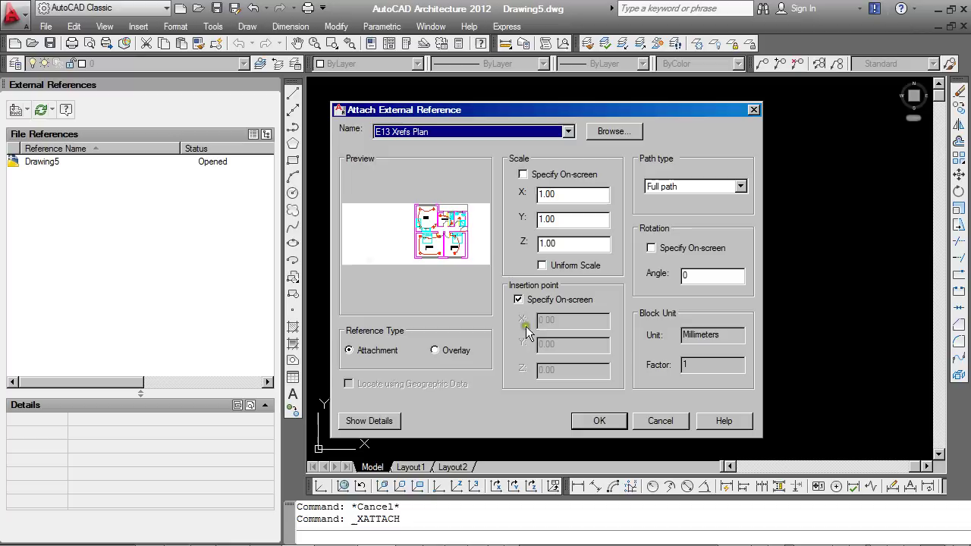
left_click(519, 301)
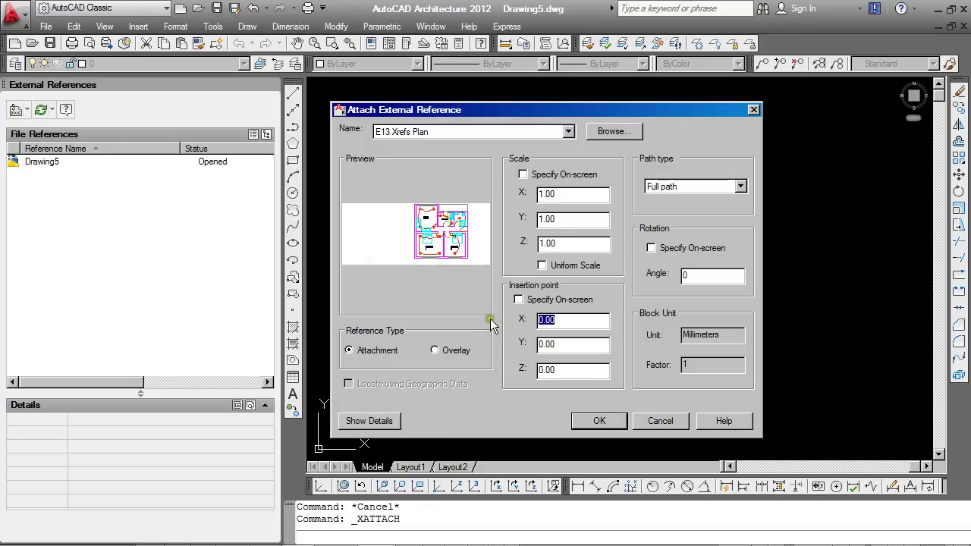
Attach E13 Xrefs Plan to Drawing5 as an Overlay with Full path type
left_click(435, 351)
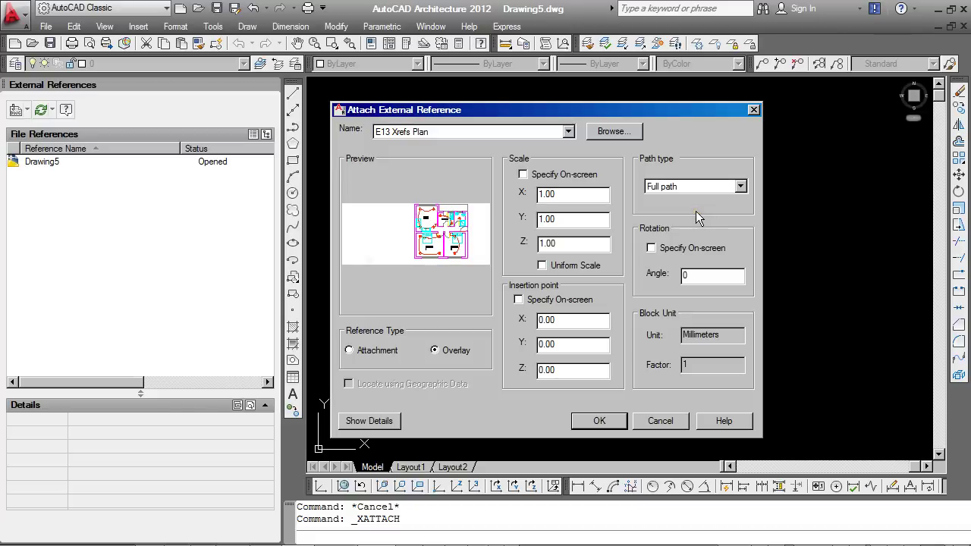
left_click(741, 187)
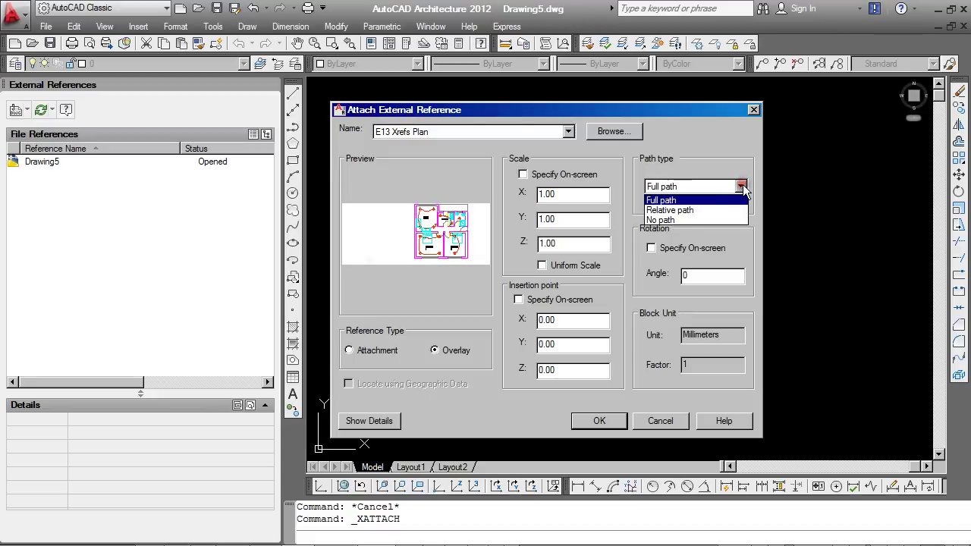
left_click(702, 211)
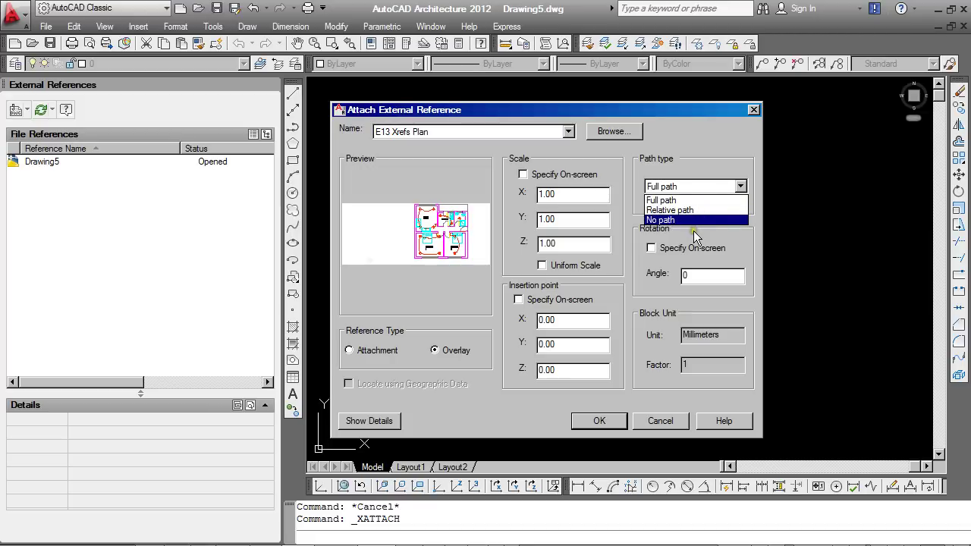
left_click(693, 231)
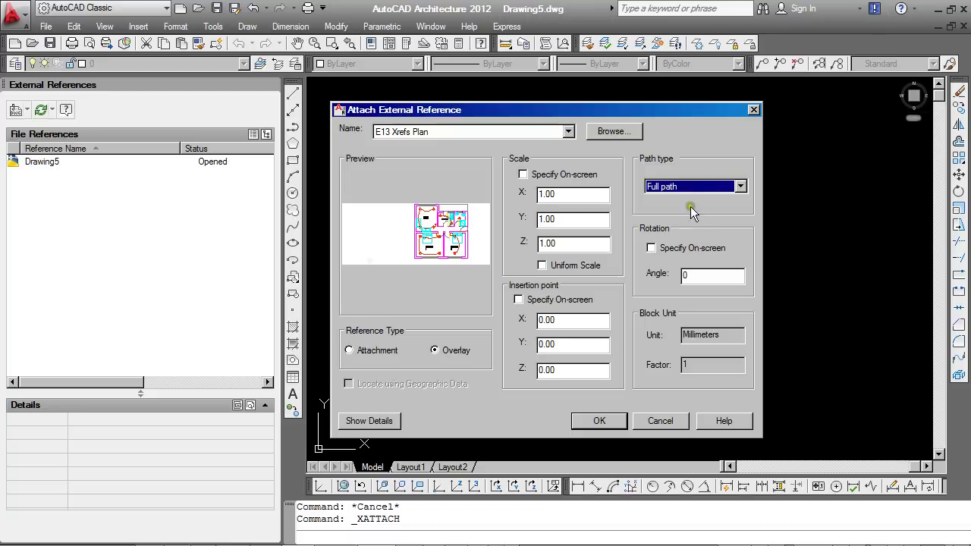
left_click(688, 187)
left_click(603, 422)
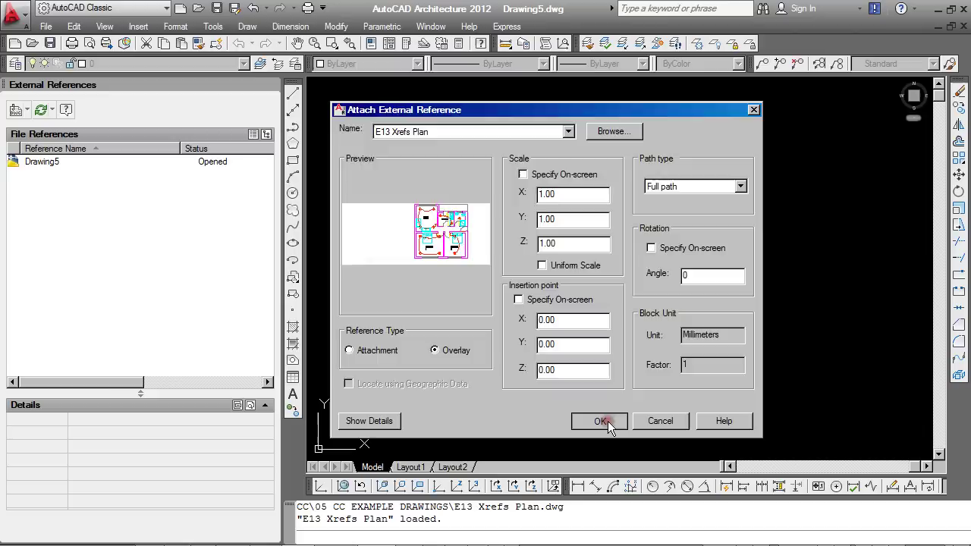
Zoom to extents on the referenced house plan and close the External References palette
type("z")
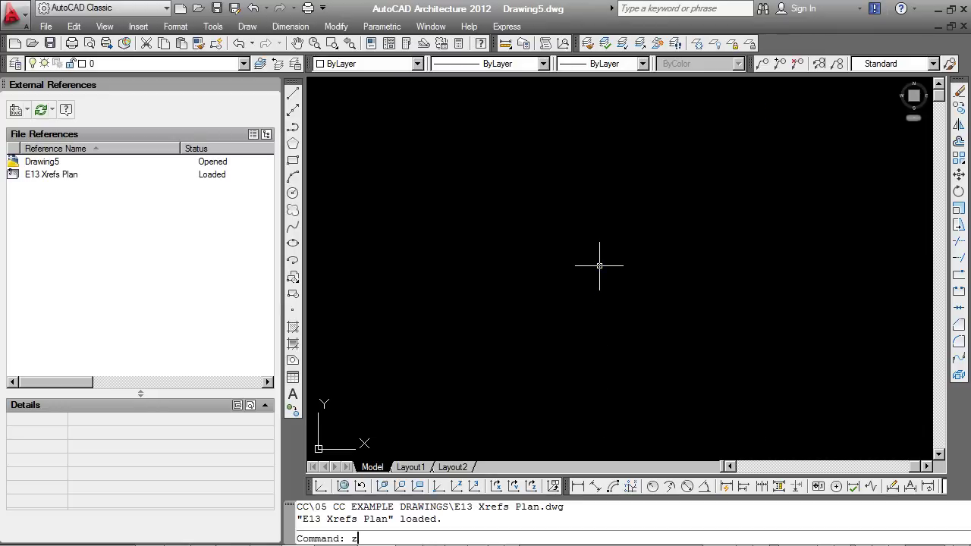
key("Return")
type("e")
key("Return")
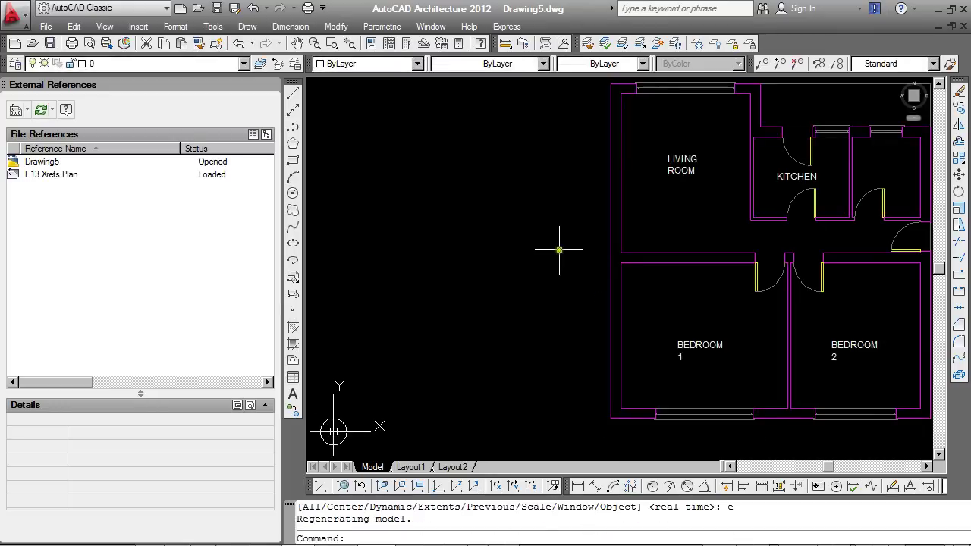
scroll(559, 245, "down", 4)
scroll(786, 233, "up", 2)
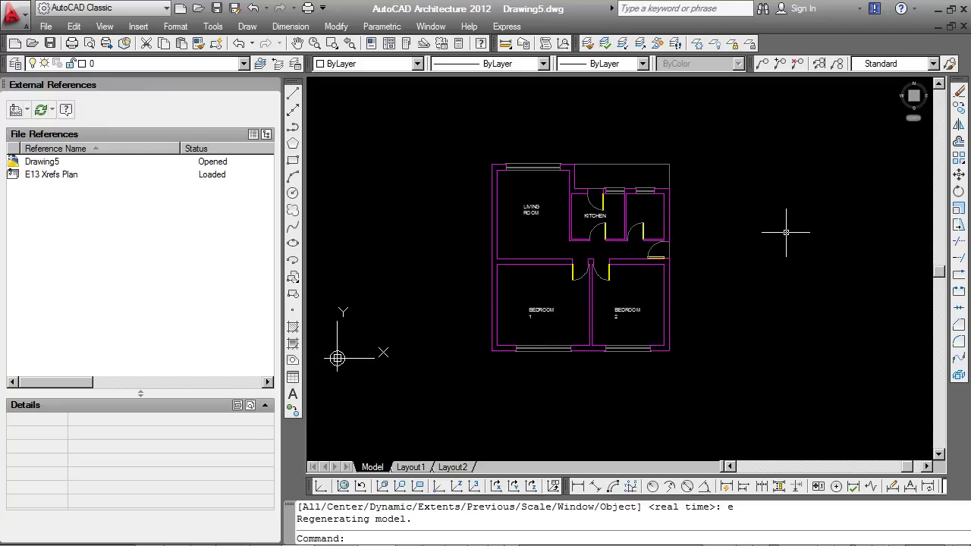
scroll(783, 254, "down", 3)
scroll(631, 255, "up", 2)
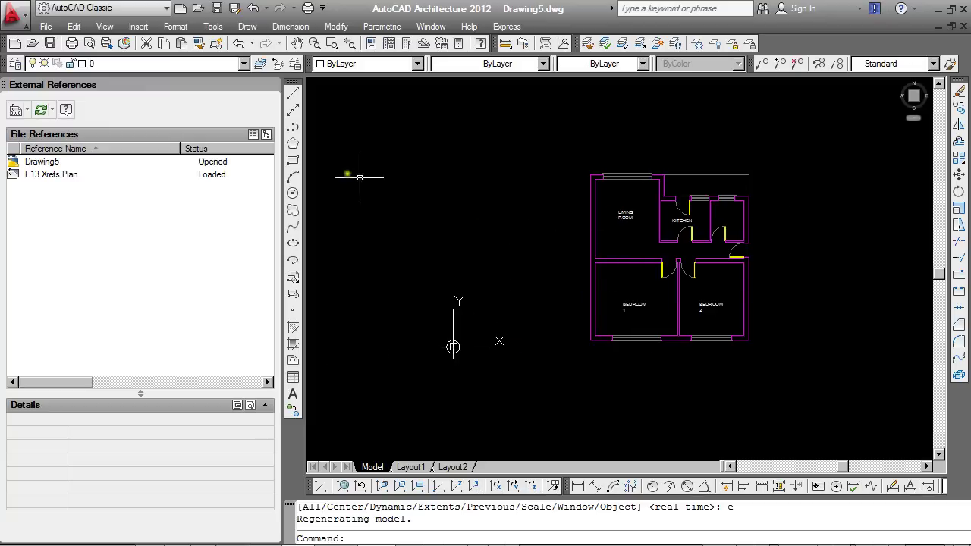
left_click(272, 85)
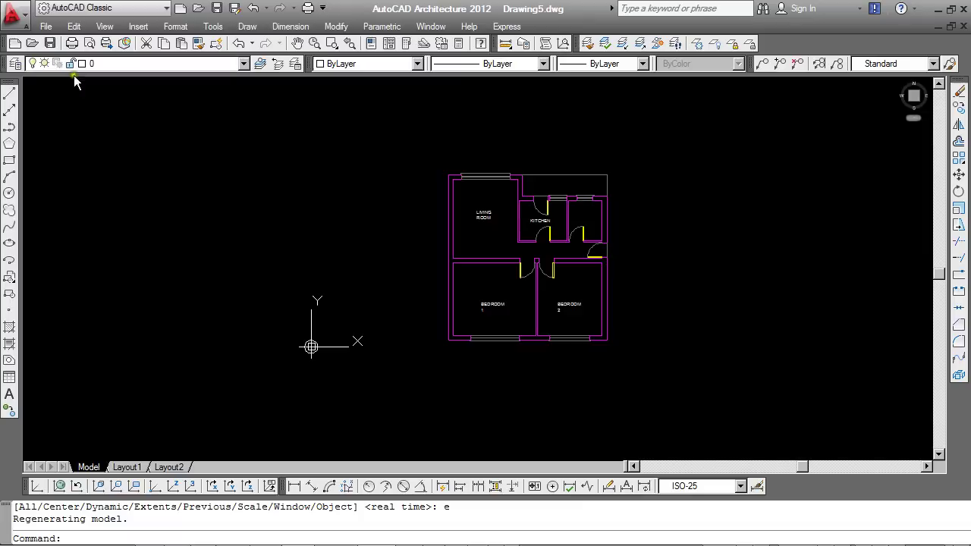
Add a layer named Trees coloured green and set it as the current layer
left_click(16, 64)
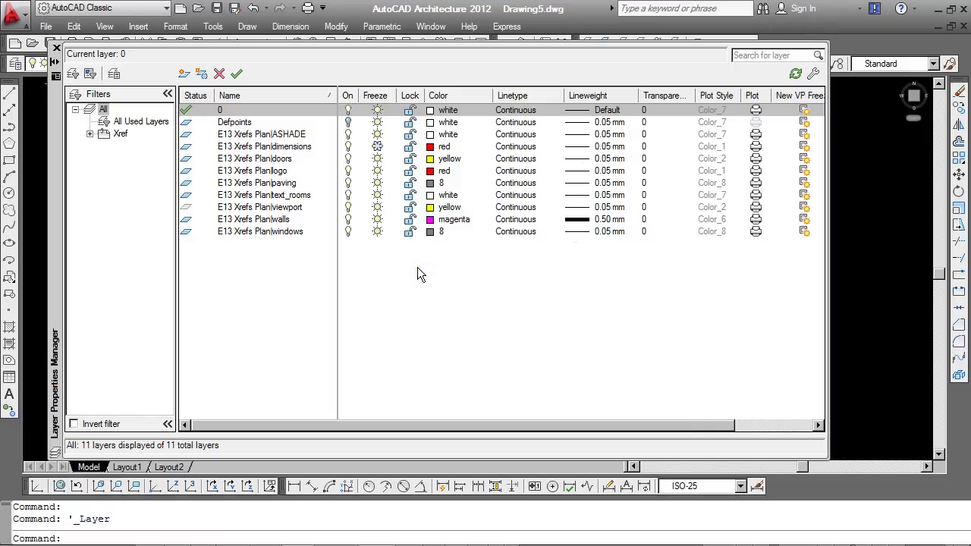
left_click(184, 74)
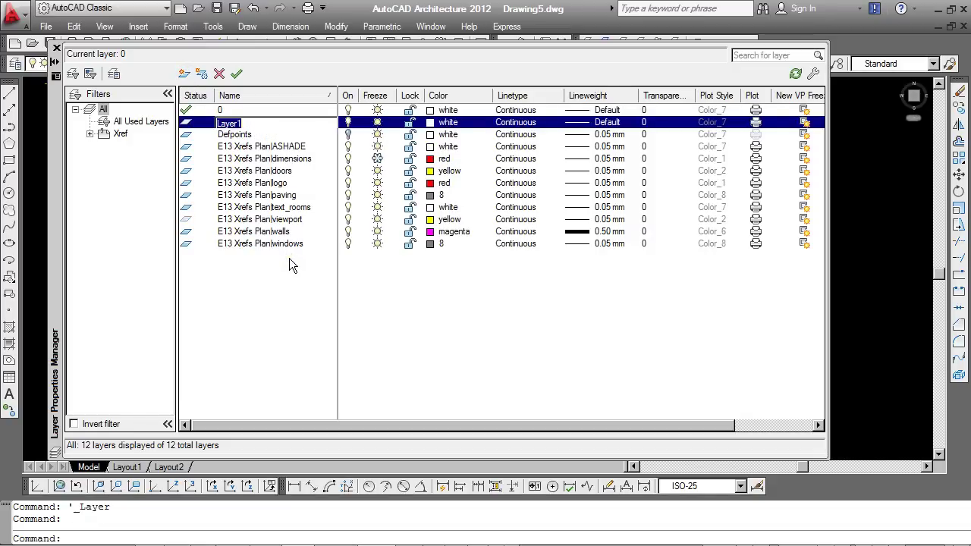
type("Trees")
key("Return")
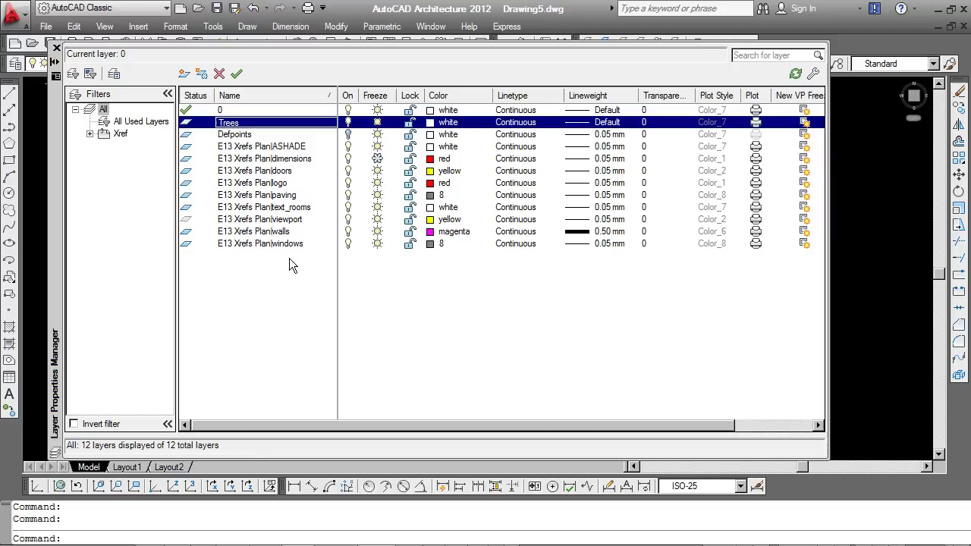
left_click(434, 125)
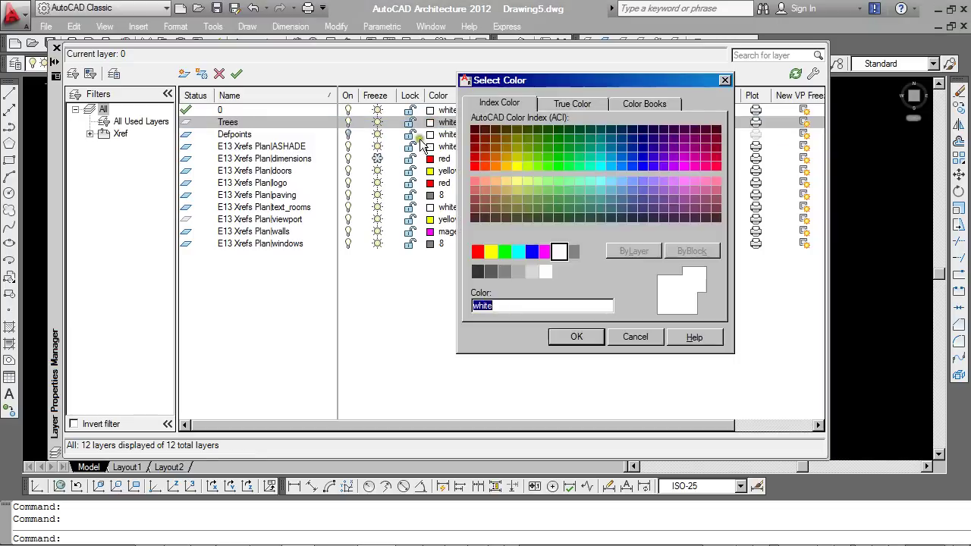
left_click(504, 252)
left_click(577, 338)
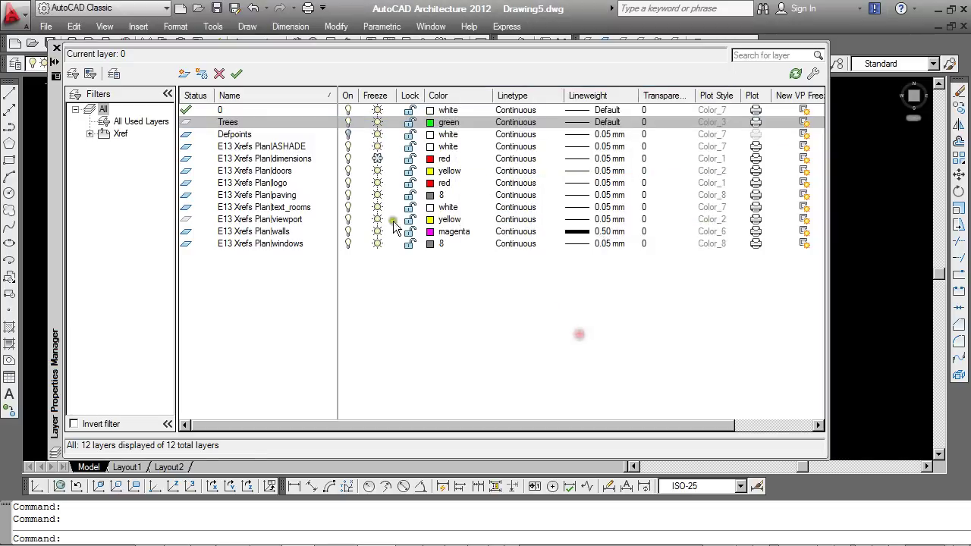
left_click(236, 74)
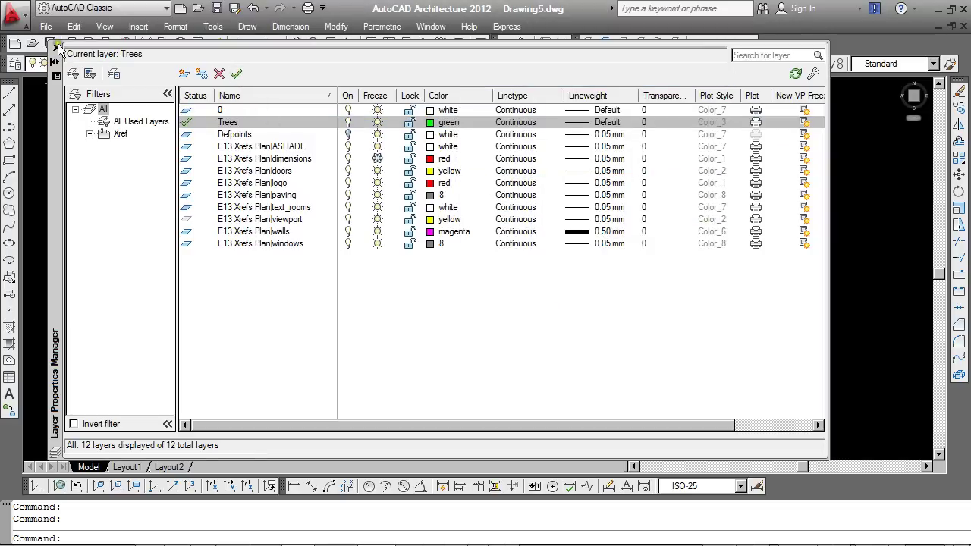
left_click(57, 48)
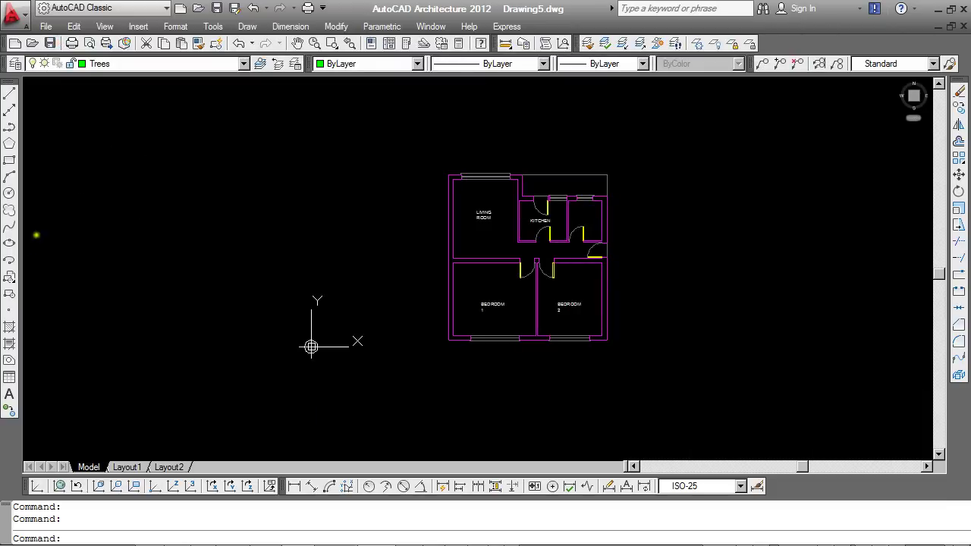
Insert the tree_plan_11 block from the 04 PLANTING folder just left of the house
left_click(9, 276)
left_click(432, 179)
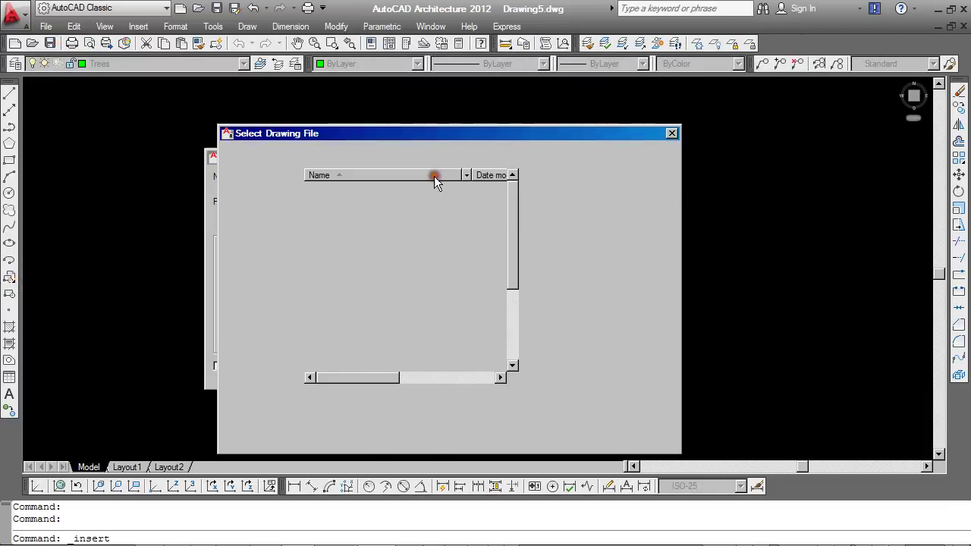
left_click(512, 155)
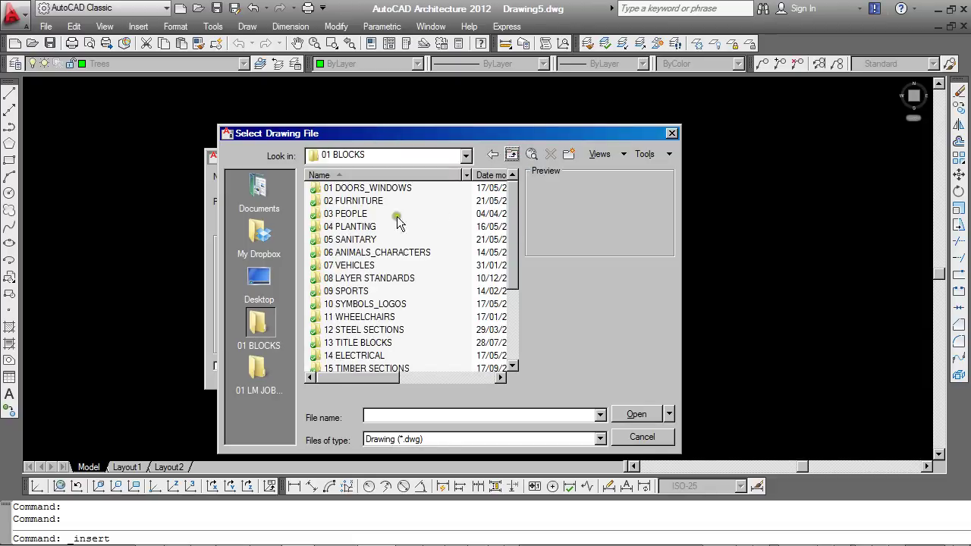
double_click(346, 226)
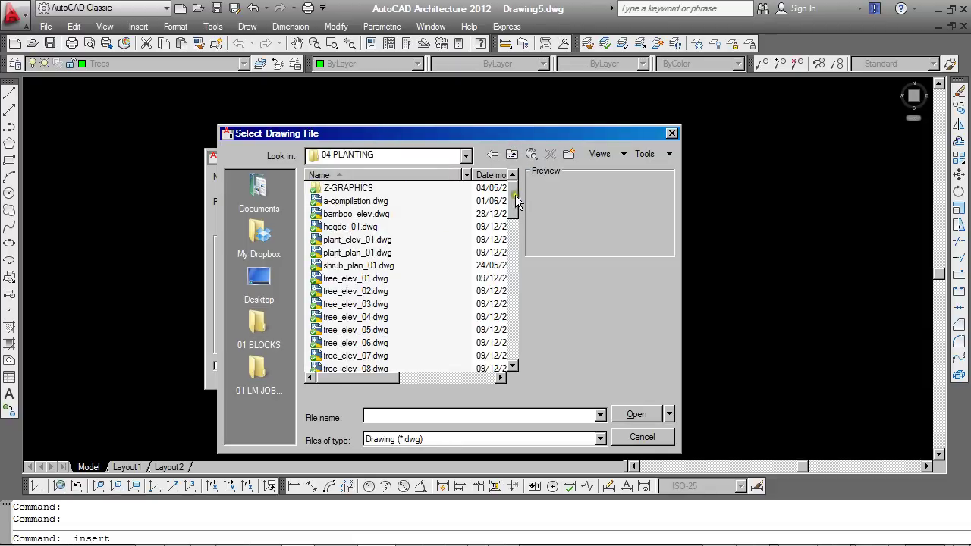
left_click_drag(513, 190, 513, 257)
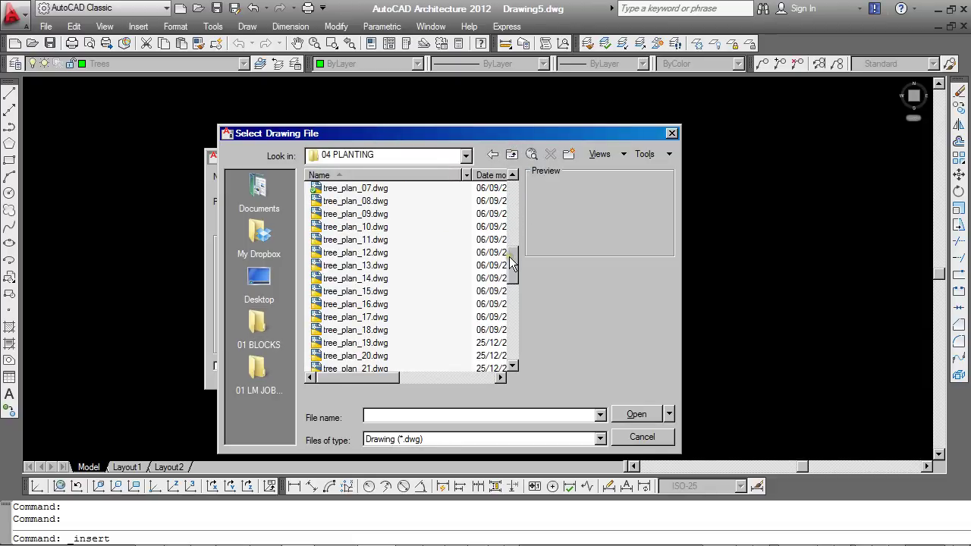
double_click(355, 239)
left_click(410, 369)
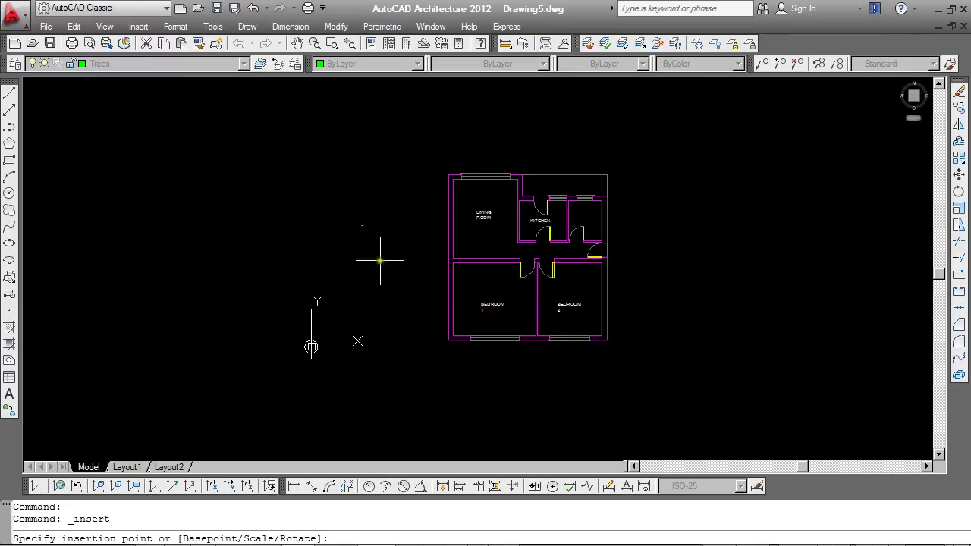
left_click(386, 205)
Copy the tree to positions above, right of and below the house to ring the plan
type("co")
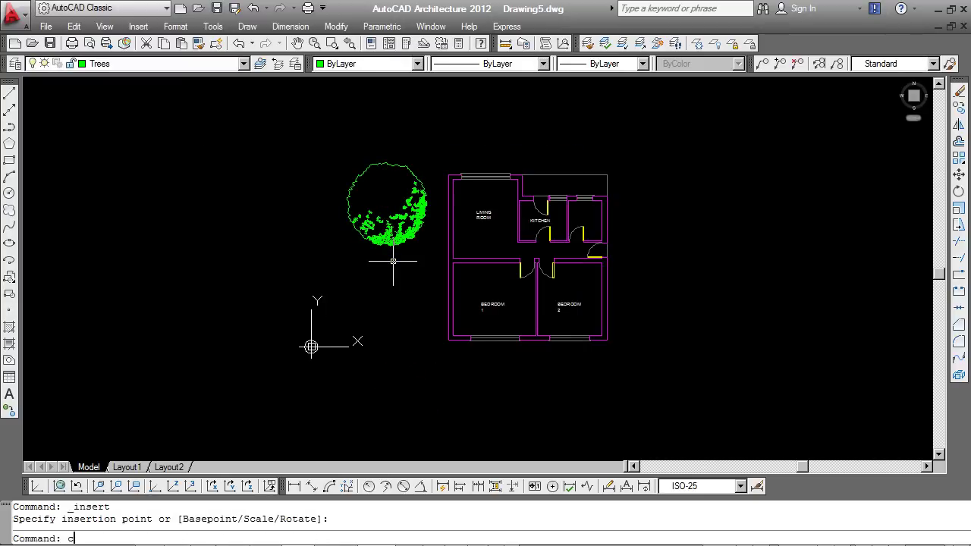
key("Return")
left_click(377, 210)
left_click(408, 139)
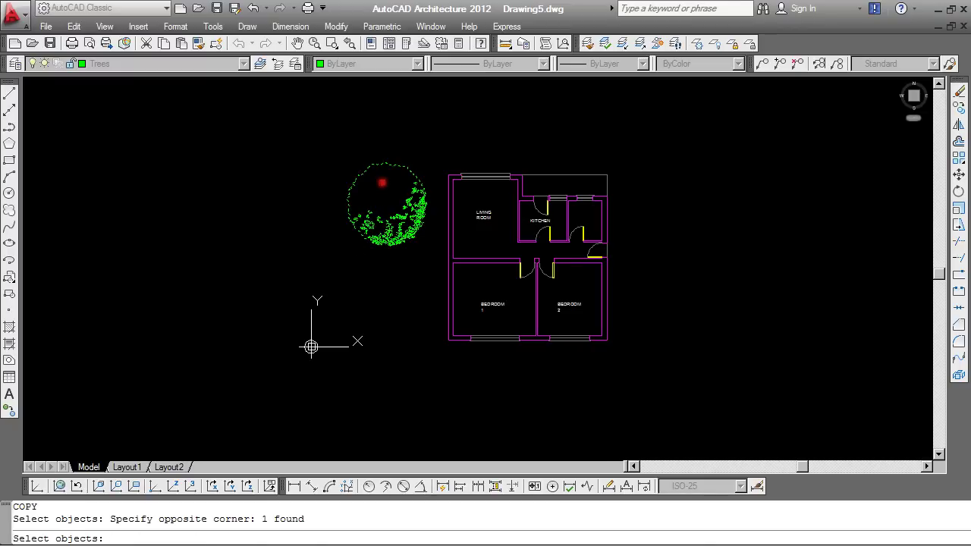
key("Return")
left_click(386, 190)
left_click(476, 110)
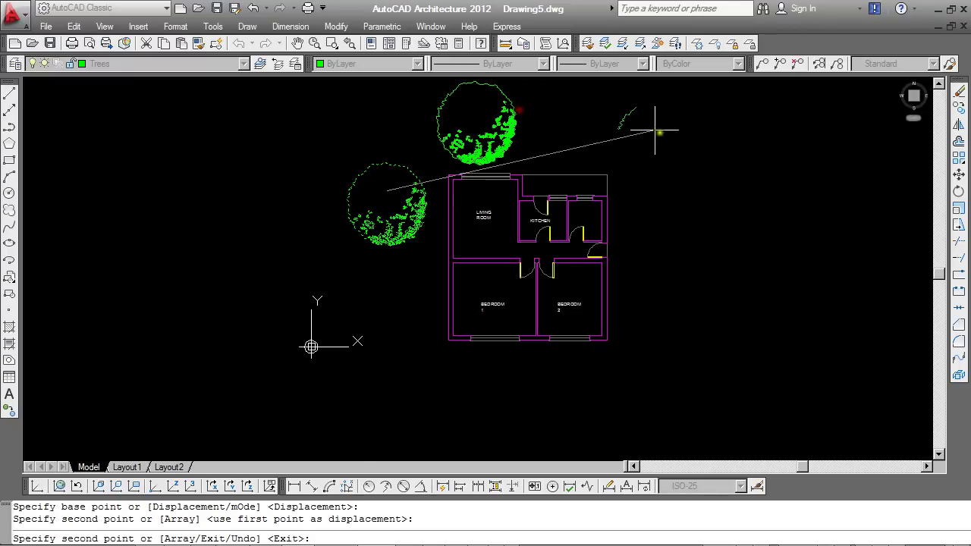
left_click(664, 131)
left_click(696, 277)
left_click(657, 396)
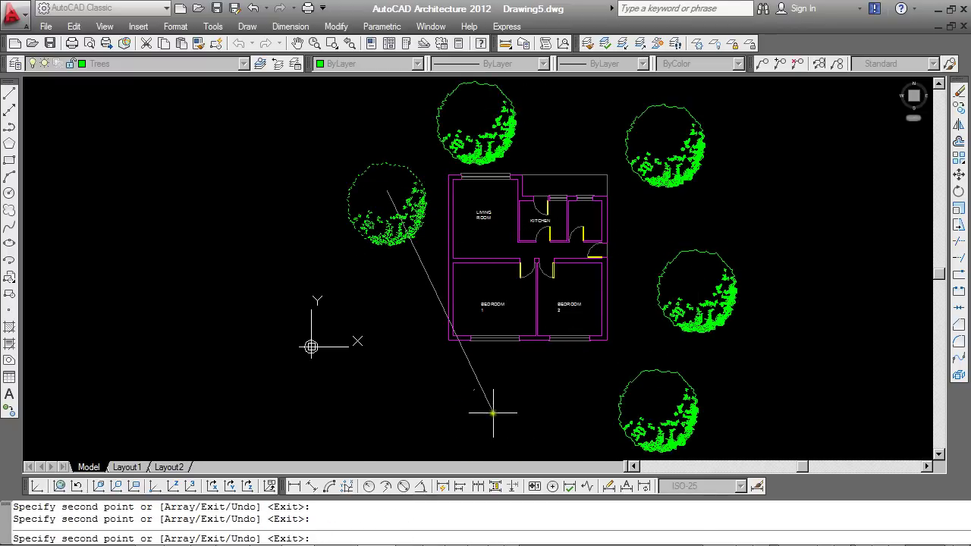
left_click(494, 407)
left_click(356, 389)
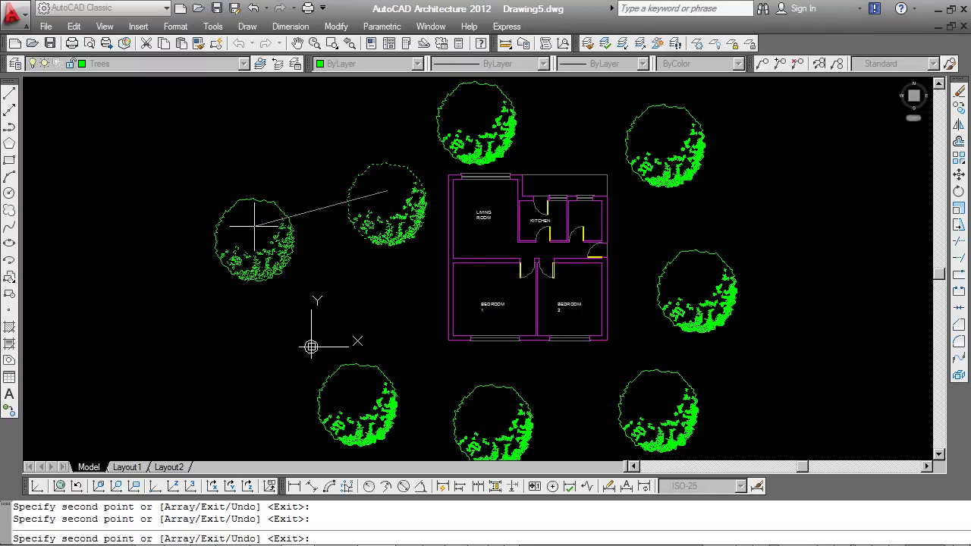
key("Escape")
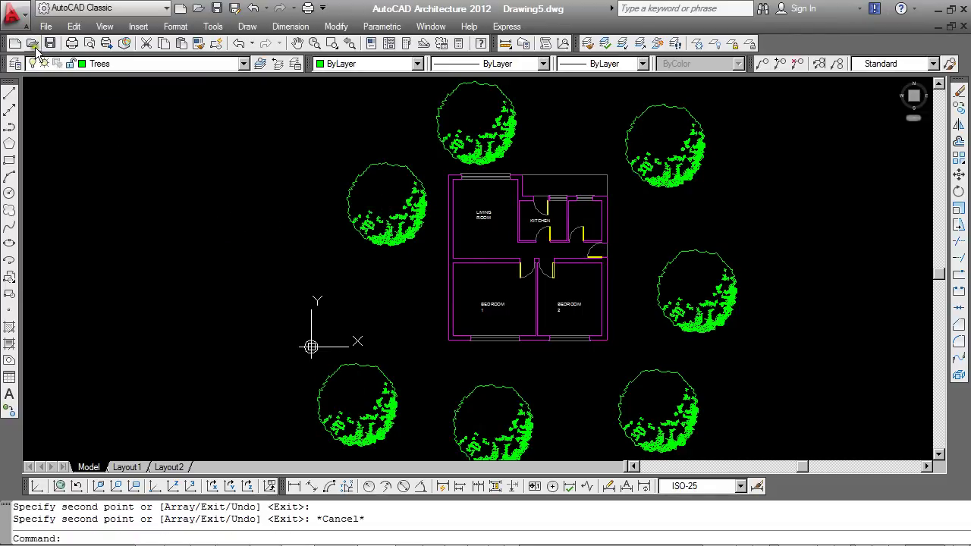
Save the tree drawing as E13 Xrefs Landscape.dwg next to E13 Xrefs Plan.dwg
left_click(50, 43)
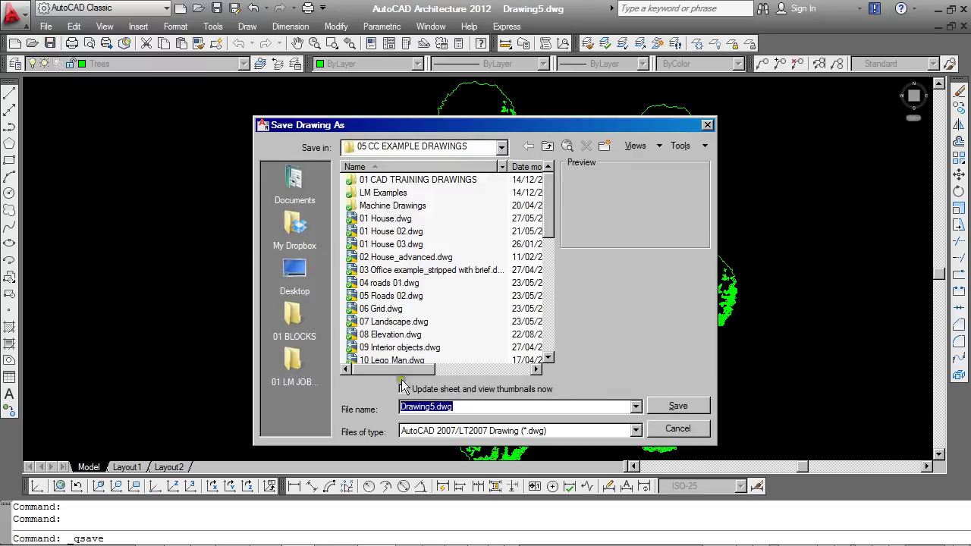
left_click_drag(548, 206, 558, 331)
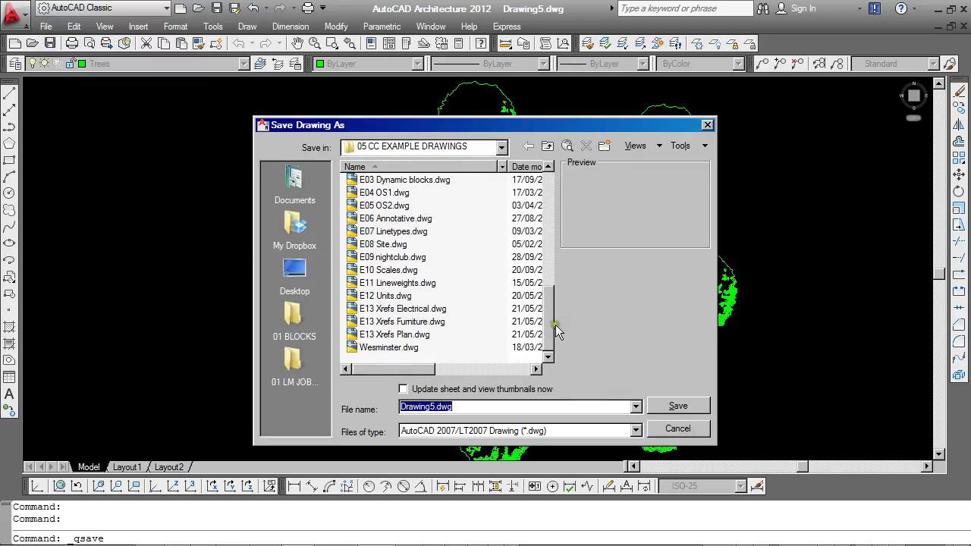
left_click(390, 334)
left_click(497, 405)
key("Left")
key("Left")
key("Left")
key("Left")
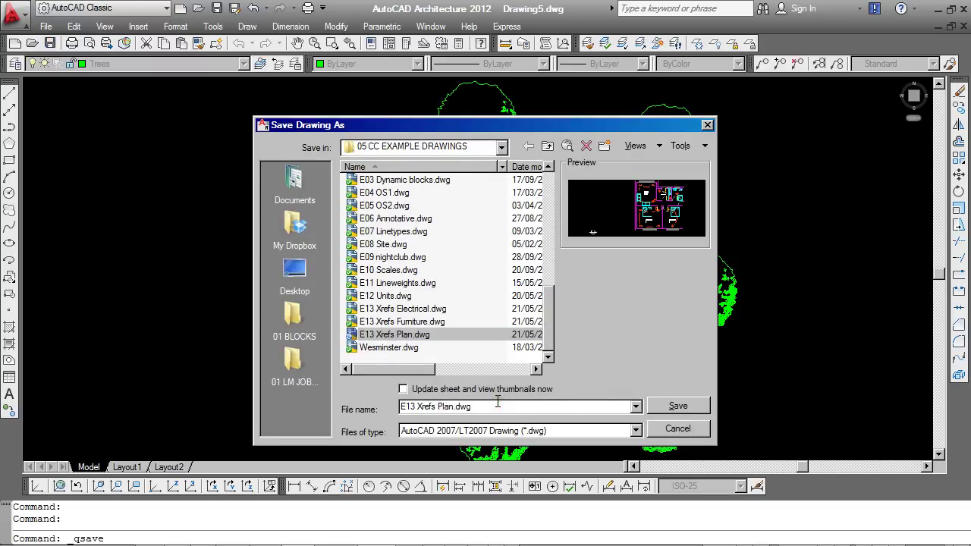
key("BackSpace")
key("BackSpace")
key("BackSpace")
key("BackSpace")
type("Landscape")
left_click(678, 406)
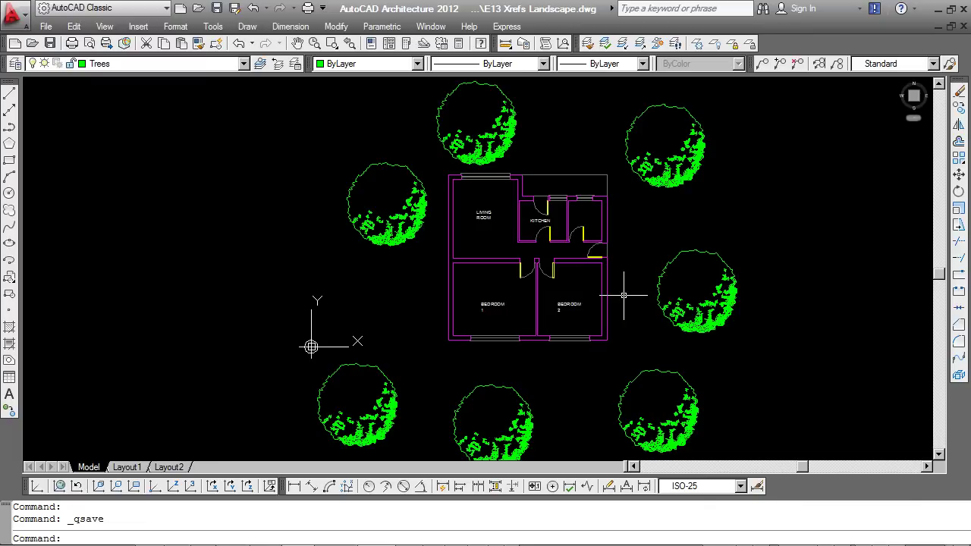
Bring the 1 E13 Xrefs Plan.dwg window back to the front from the Window menu
left_click(431, 26)
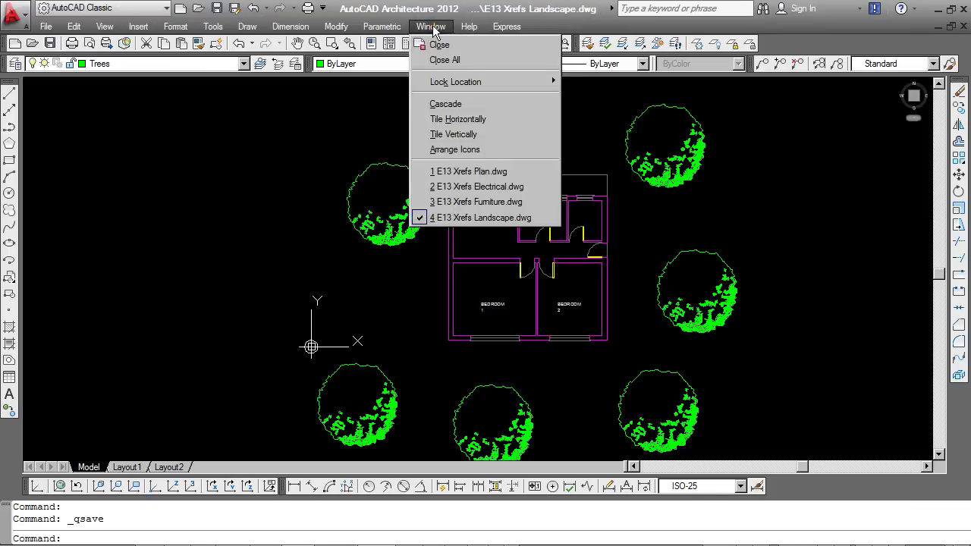
left_click(446, 172)
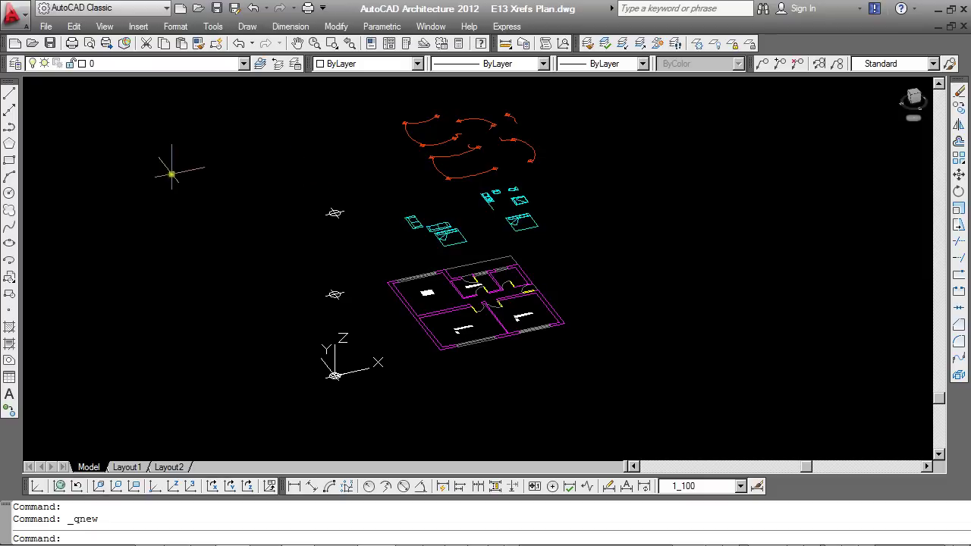
Attach E13 Xrefs Landscape.dwg to the plan as an Overlay reference through the XREF palette
type("xref")
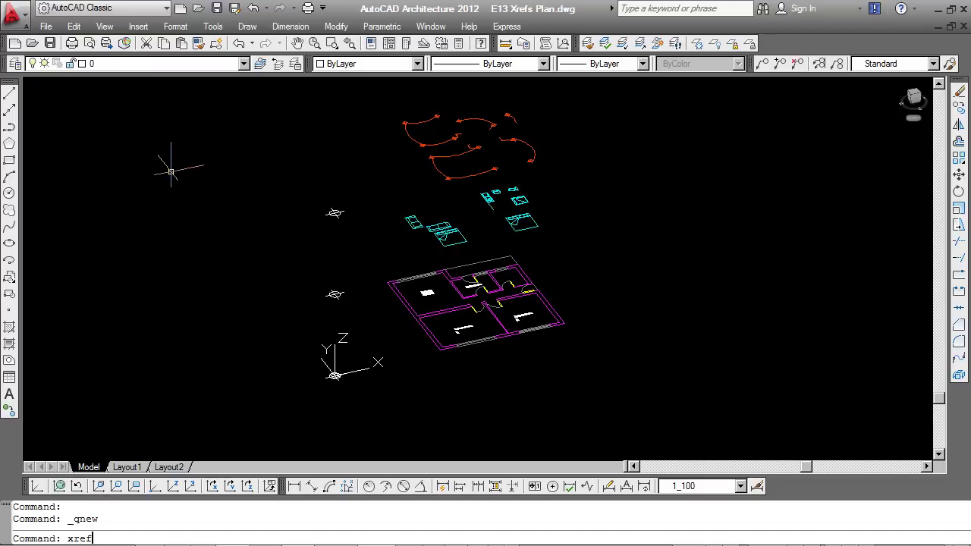
key("Return")
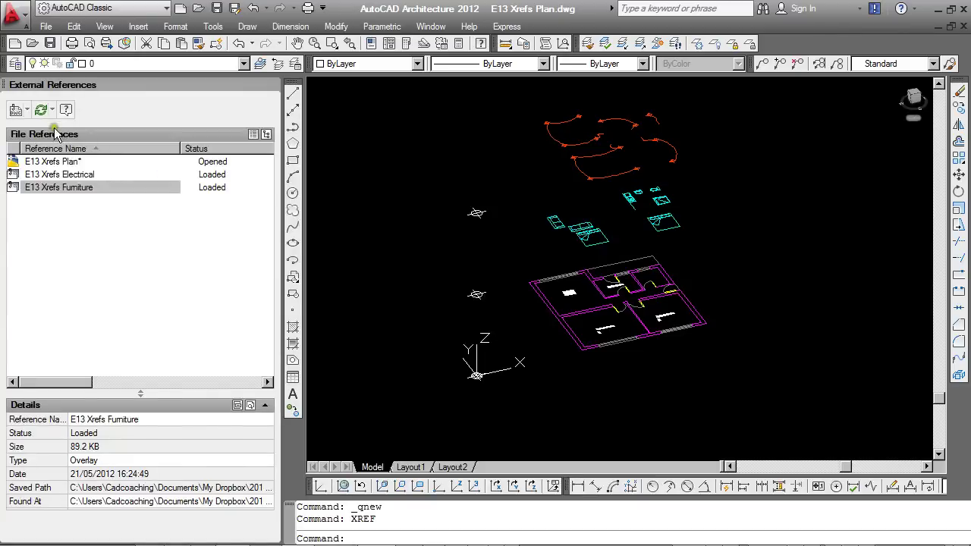
left_click(27, 109)
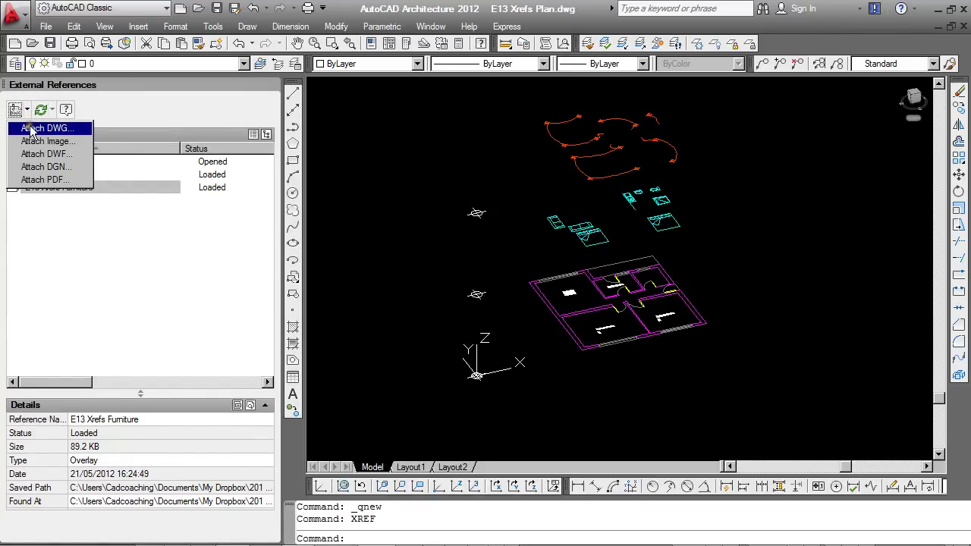
left_click(32, 130)
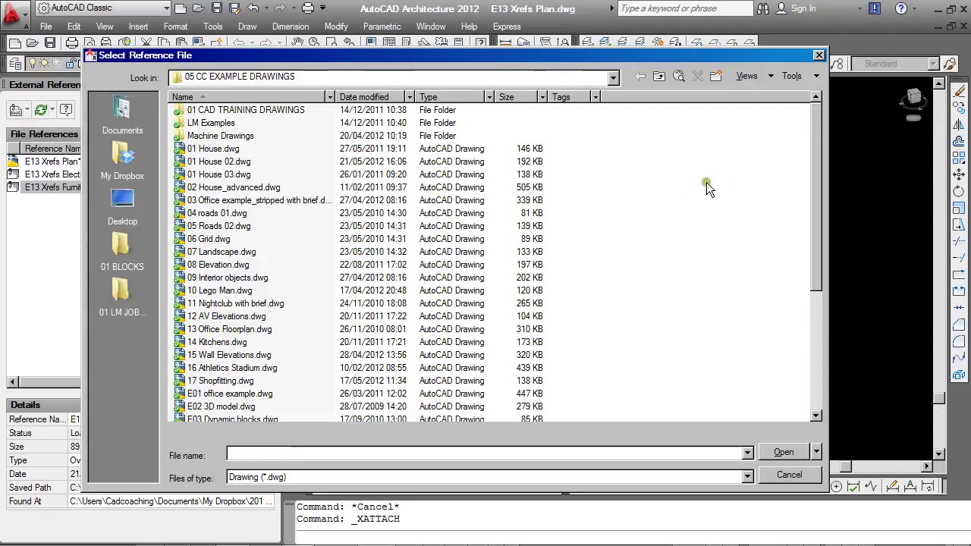
left_click_drag(815, 149, 818, 275)
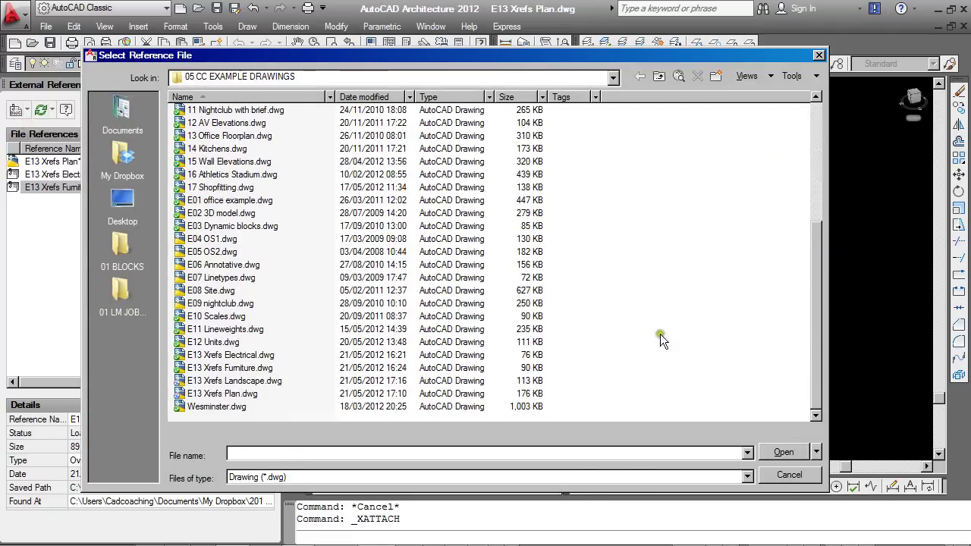
double_click(239, 381)
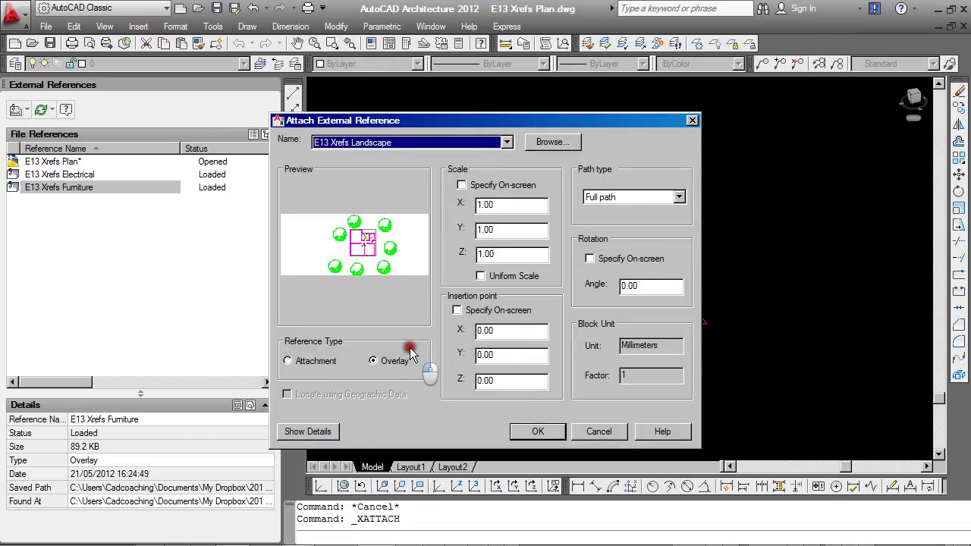
left_click(537, 431)
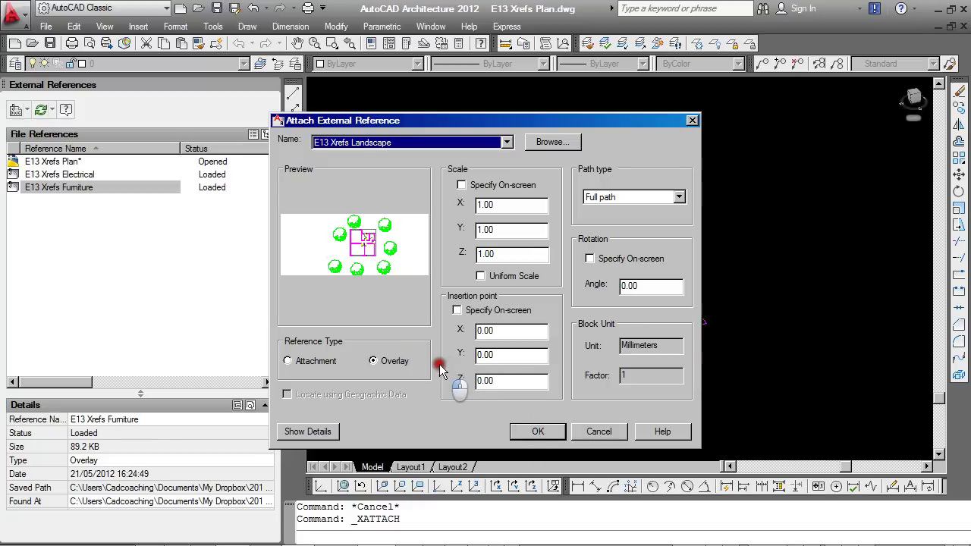
left_click(537, 431)
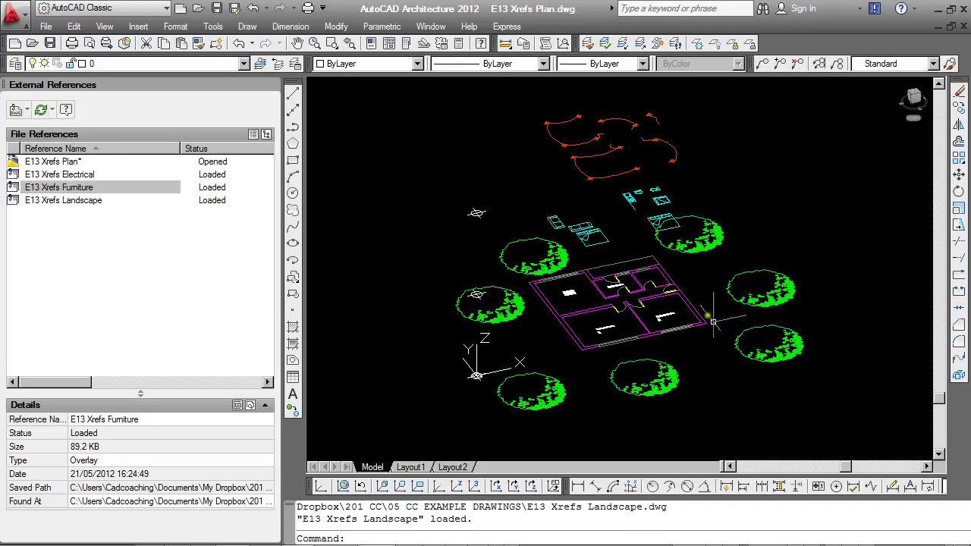
Open Properties for the electrical xref, trying a height edit but keeping insertion Z at 14000
left_click(599, 154)
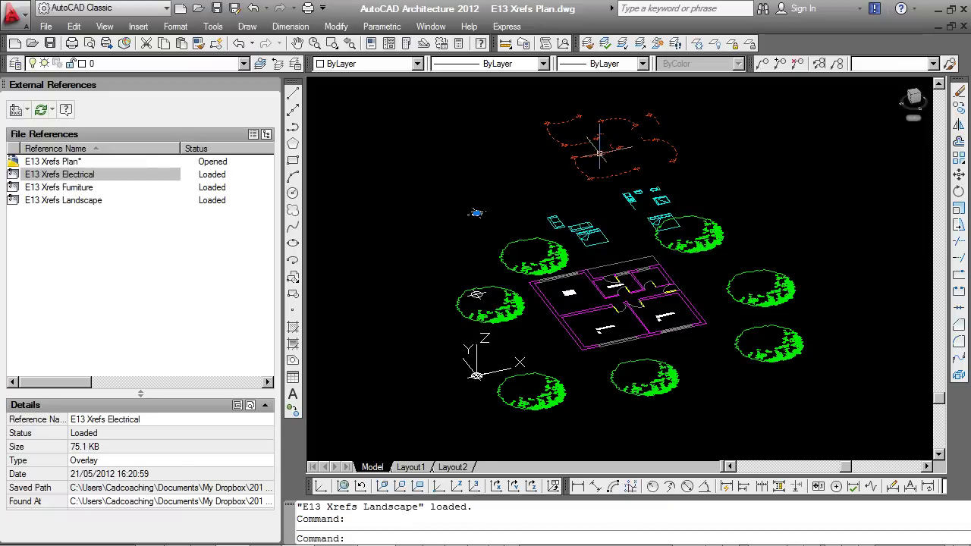
right_click(600, 154)
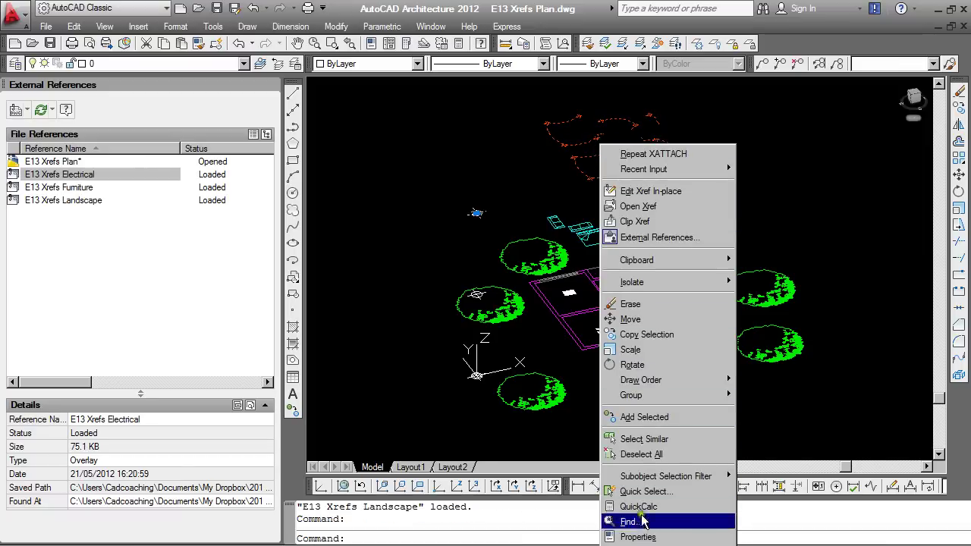
left_click(639, 537)
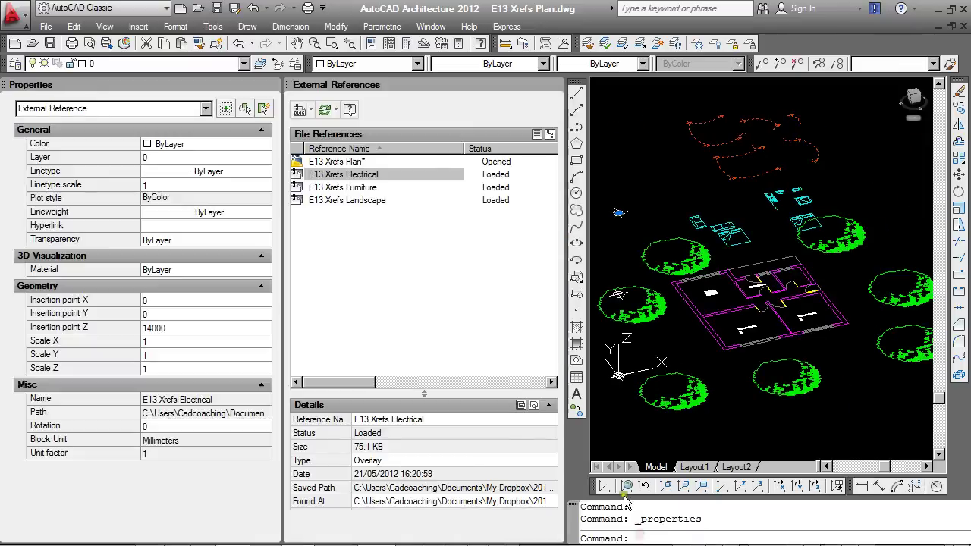
left_click(185, 325)
type("0")
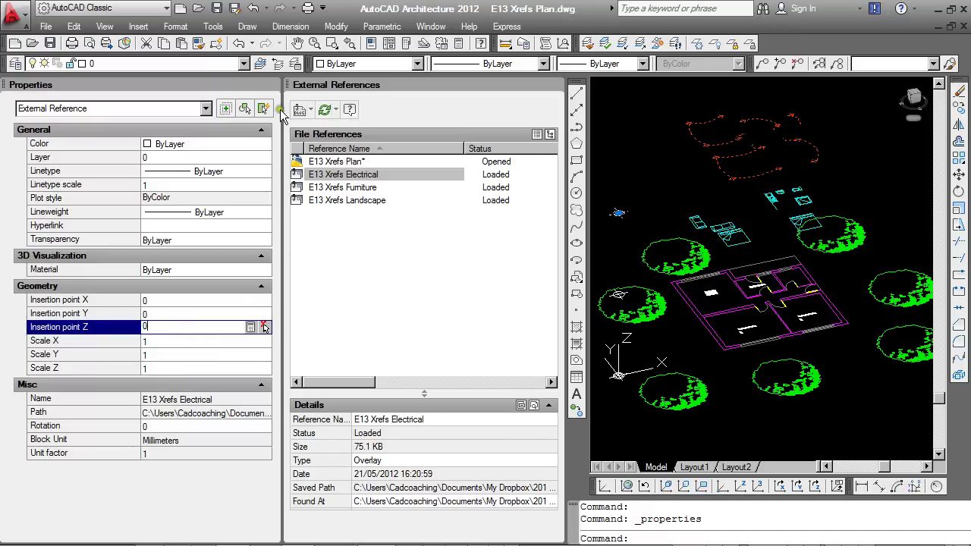
key("Escape")
key("Escape")
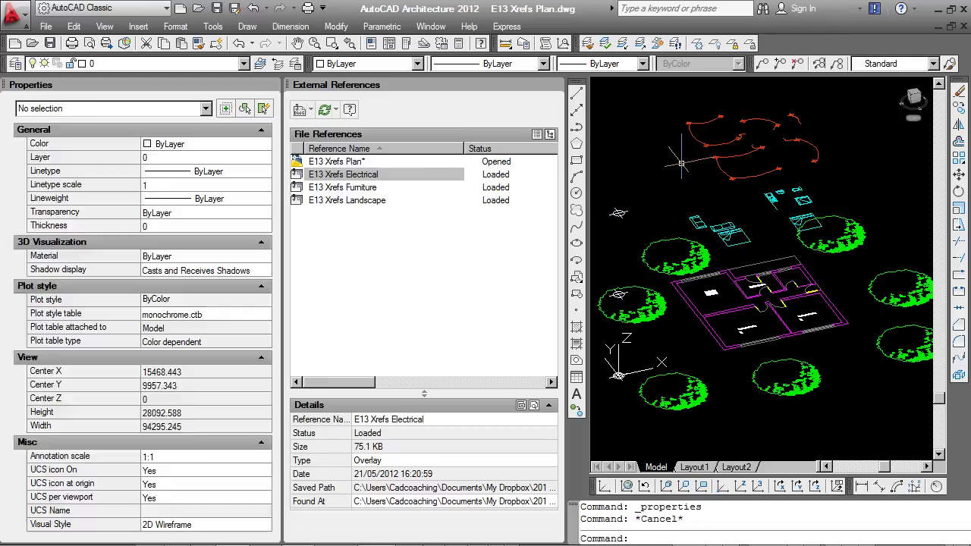
left_click(619, 212)
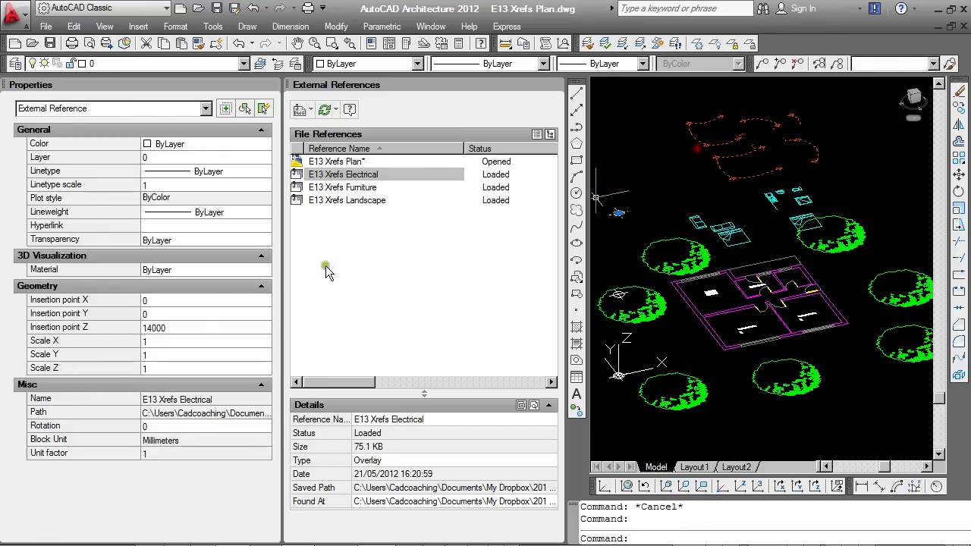
left_click(181, 327)
type("0")
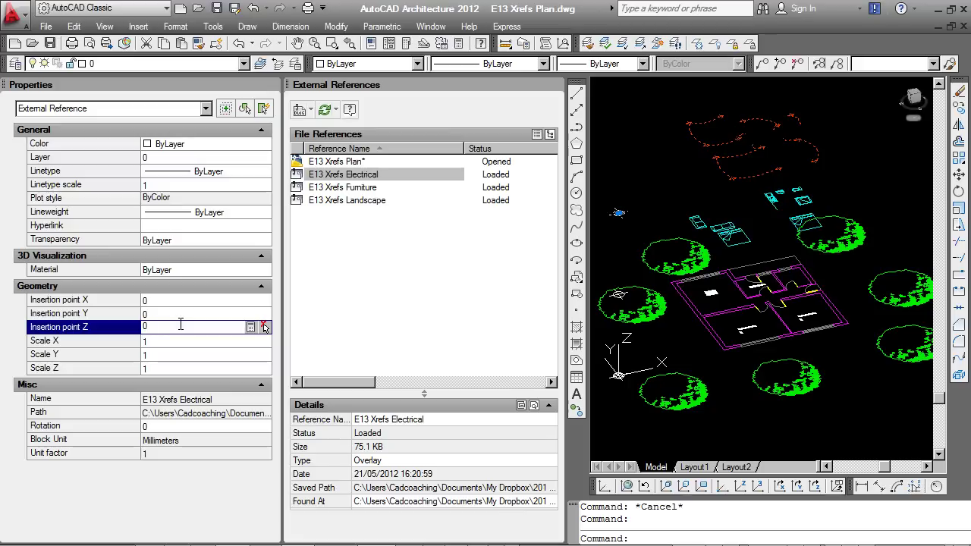
type("14000")
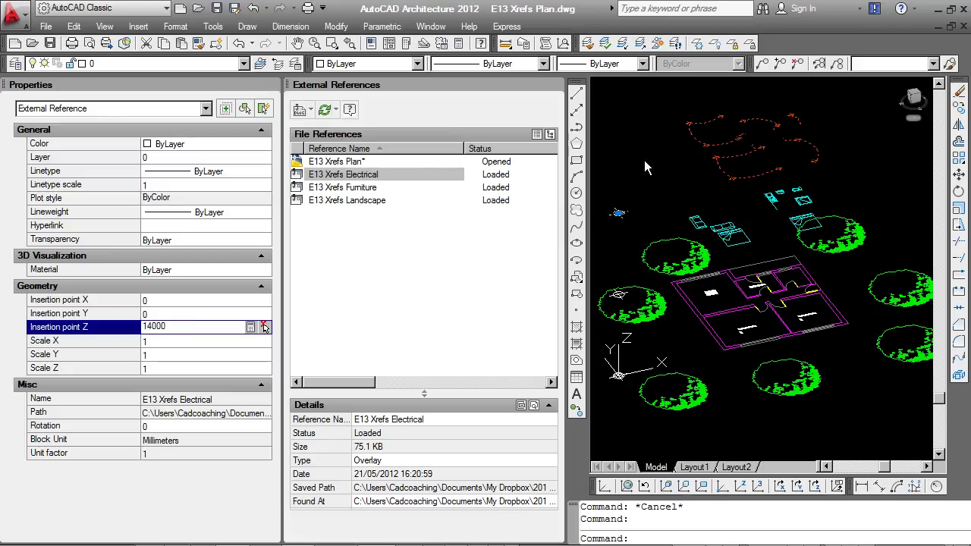
left_click(645, 160)
left_click(632, 141)
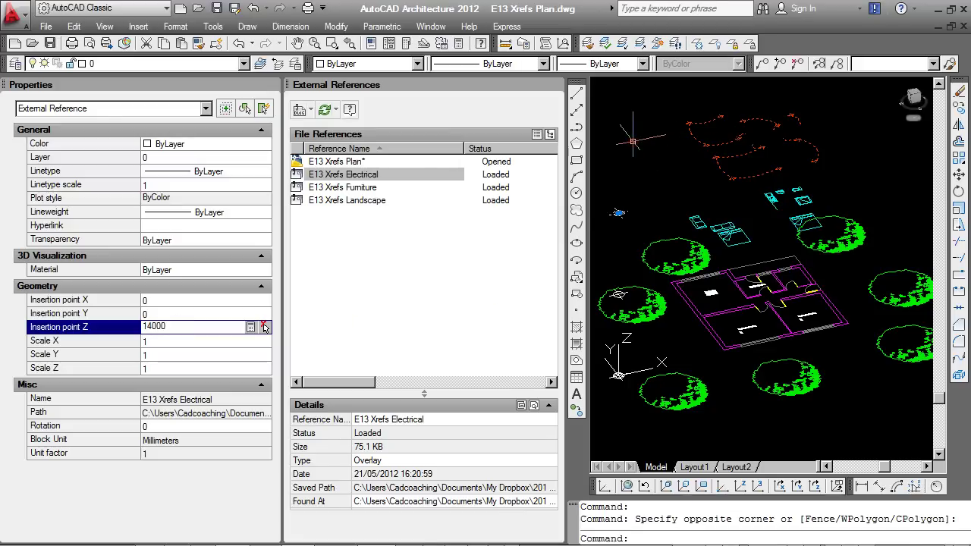
key("Escape")
Lower the Electrical xref's insertion point Z from 14000 to 0
left_click(728, 84)
left_click(694, 121)
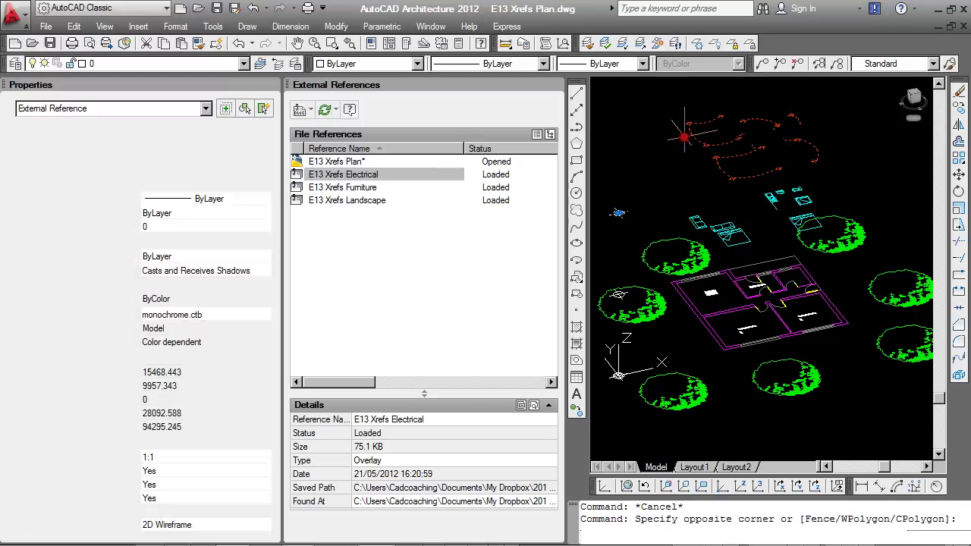
left_click(203, 328)
type("0")
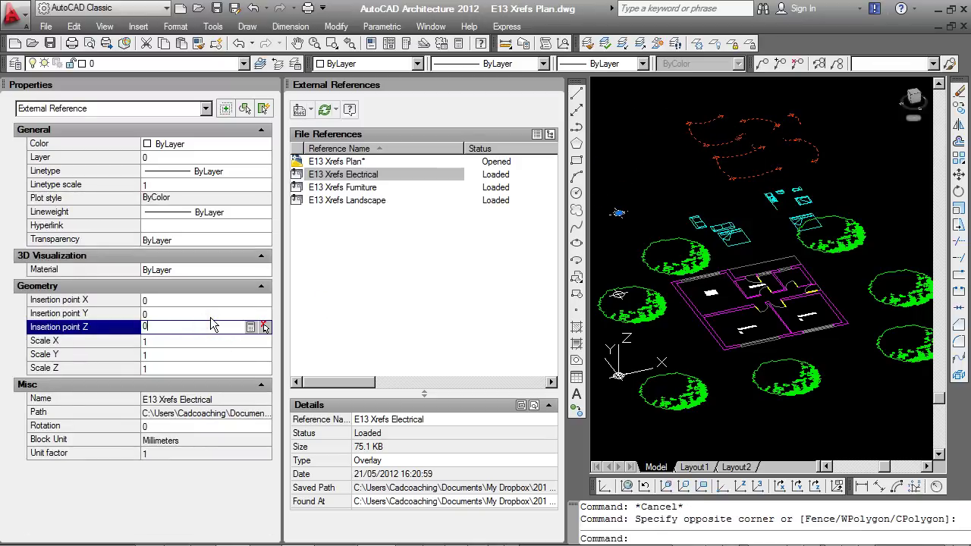
key("Return")
Set the Furniture xref's insertion point Z to 0 as well
left_click(768, 189)
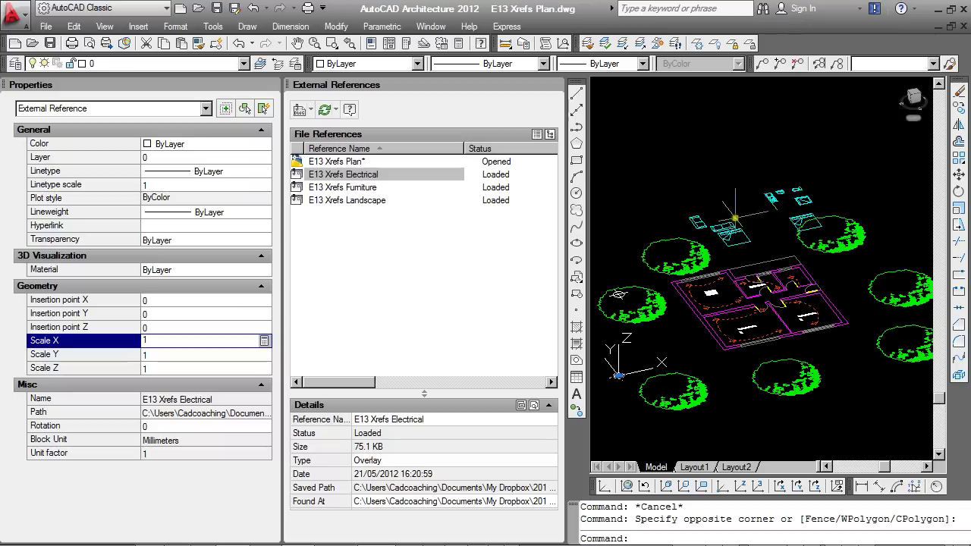
left_click(719, 232)
left_click(197, 327)
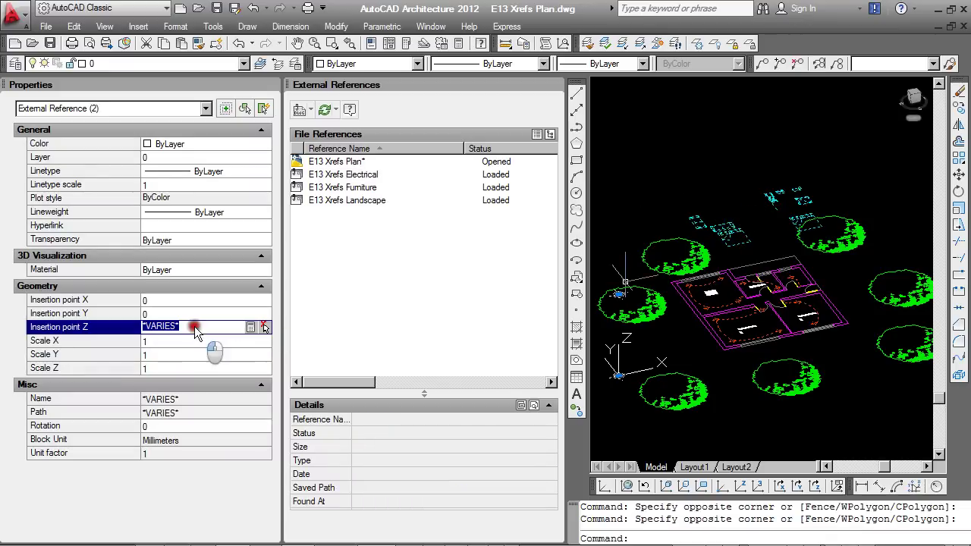
type("0")
key("Tab")
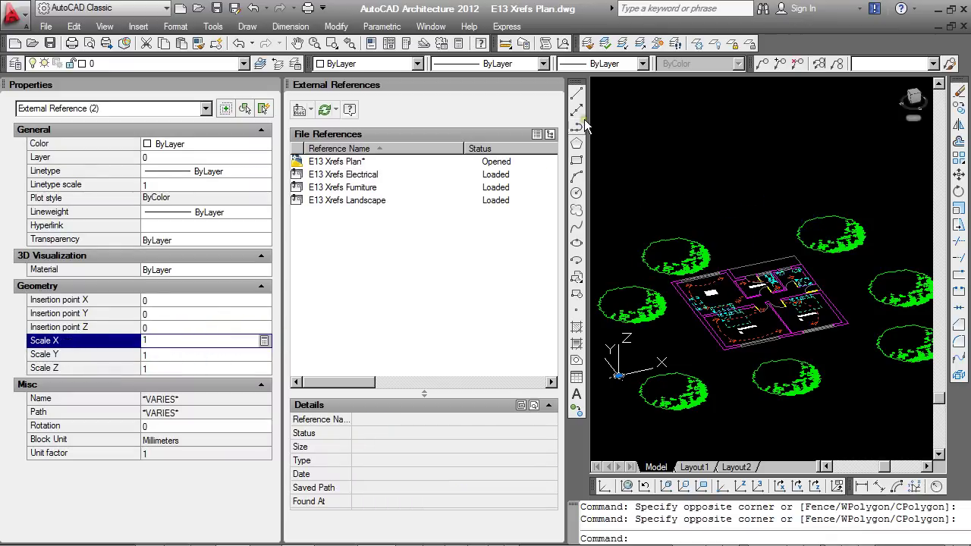
key("Escape")
key("Escape")
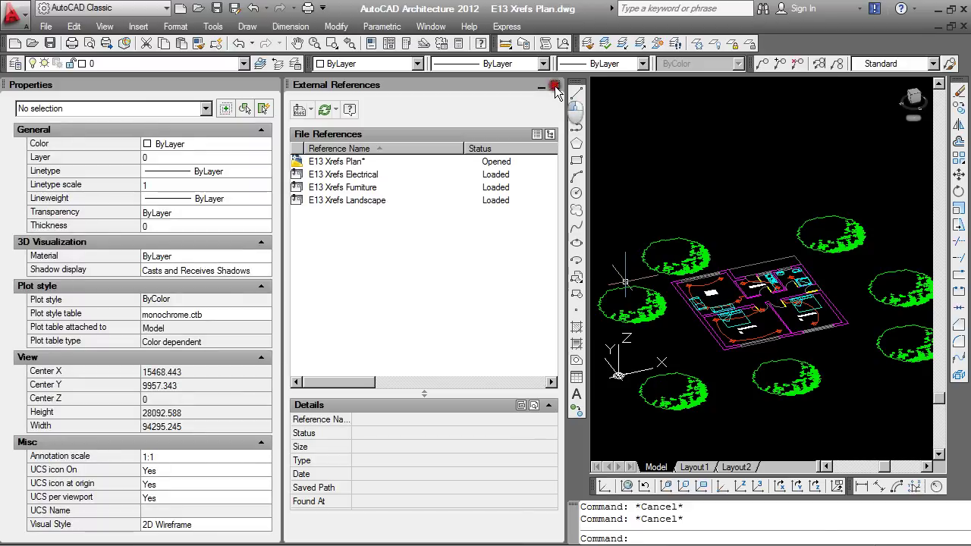
Close the External References and Properties palettes and switch to PLAN view of the current UCS
left_click(553, 86)
left_click(271, 85)
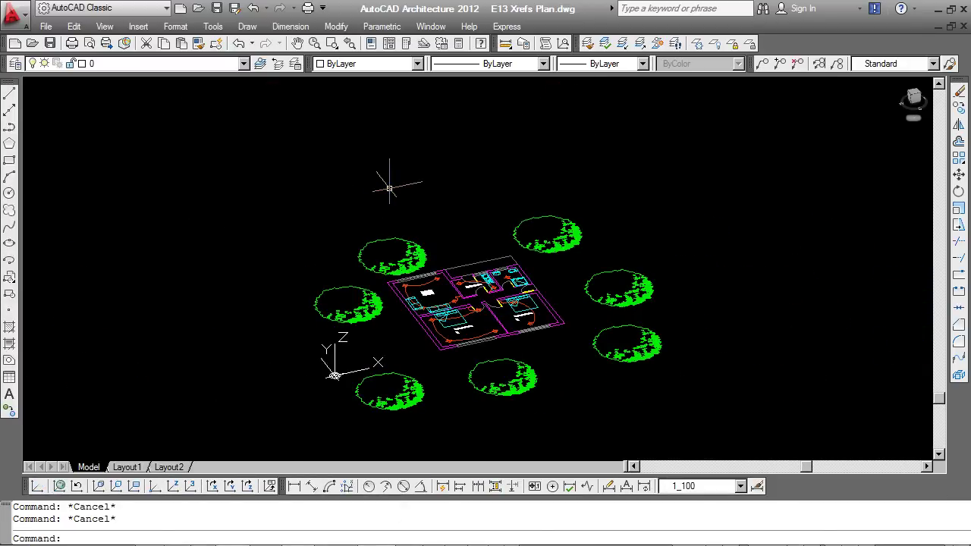
type("plan")
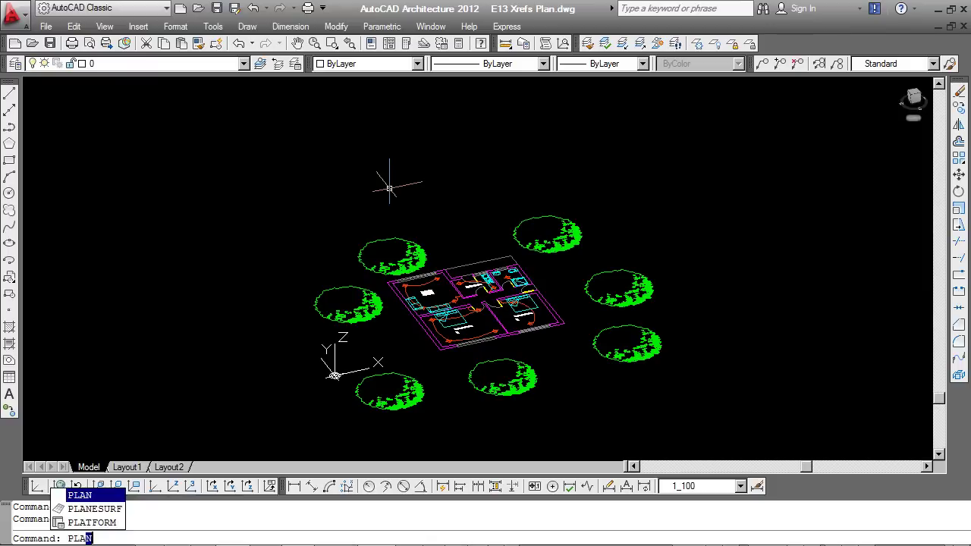
key("Return")
key("Return")
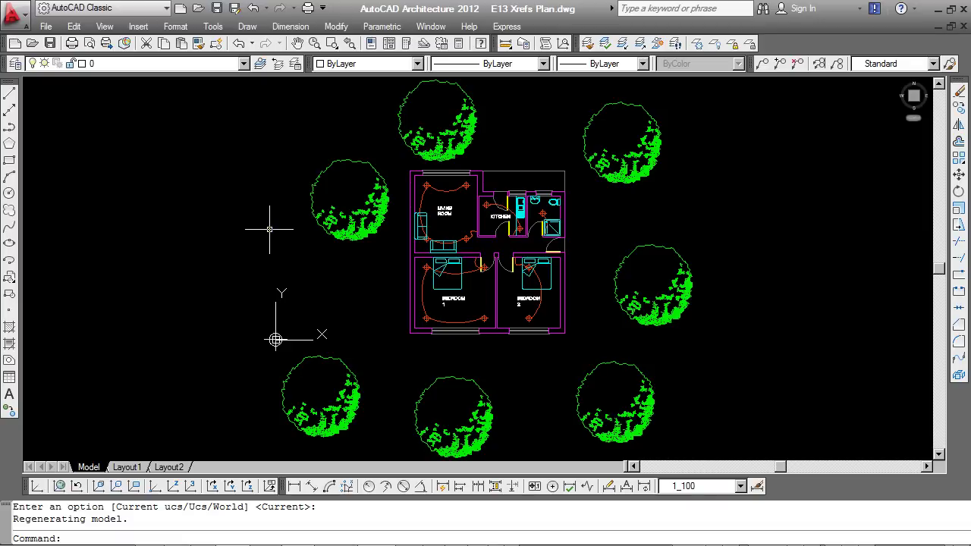
In E13 Xrefs Landscape.dwg, crossing-select and erase the three right-hand trees, then save
left_click(431, 27)
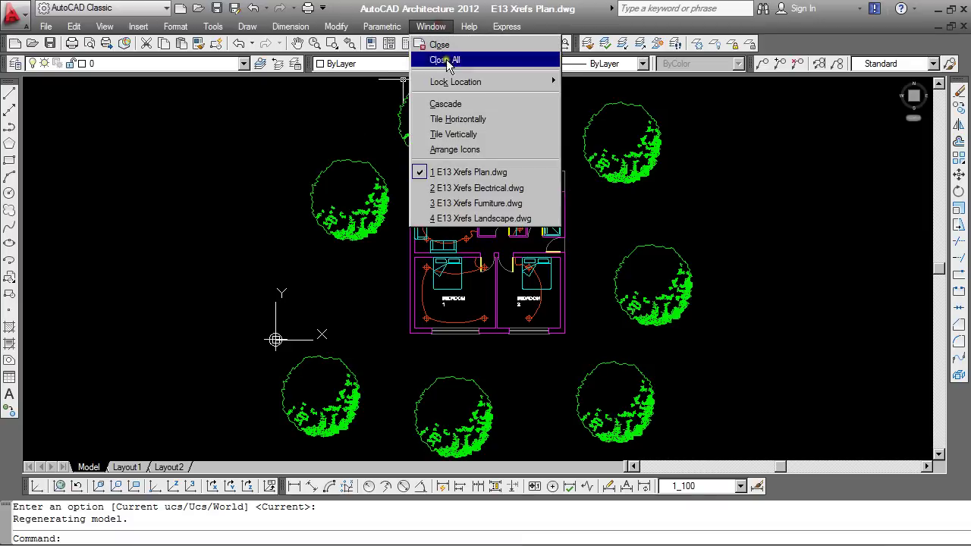
left_click(460, 218)
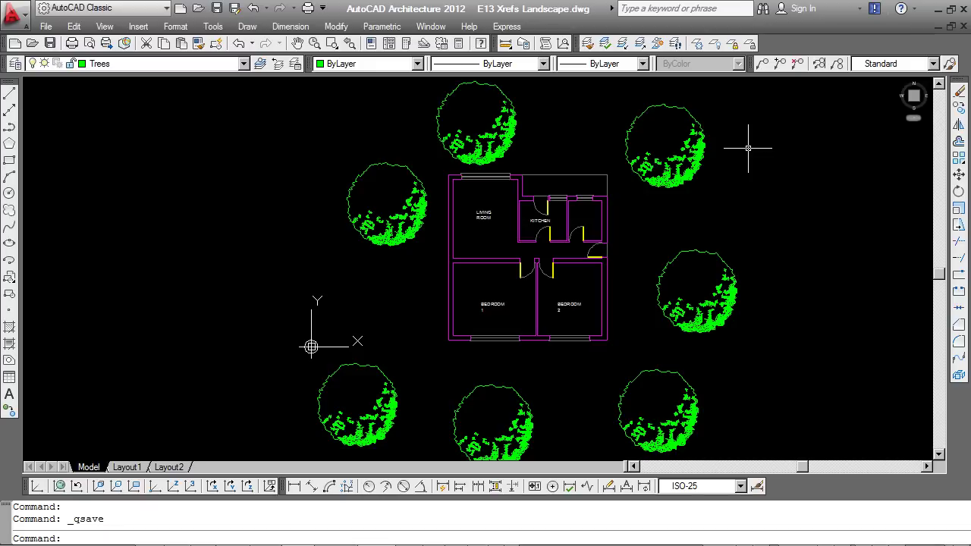
left_click(749, 120)
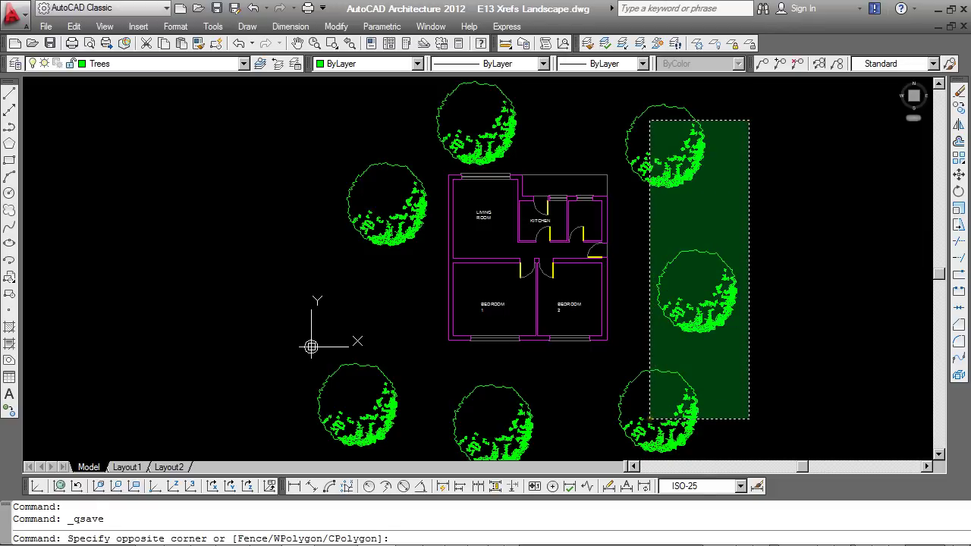
left_click(649, 418)
key("Delete")
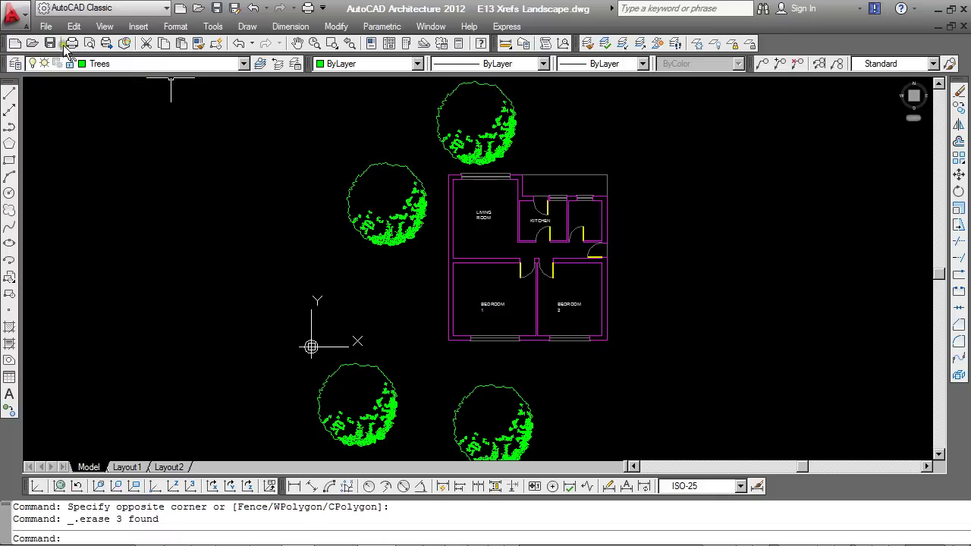
left_click(50, 43)
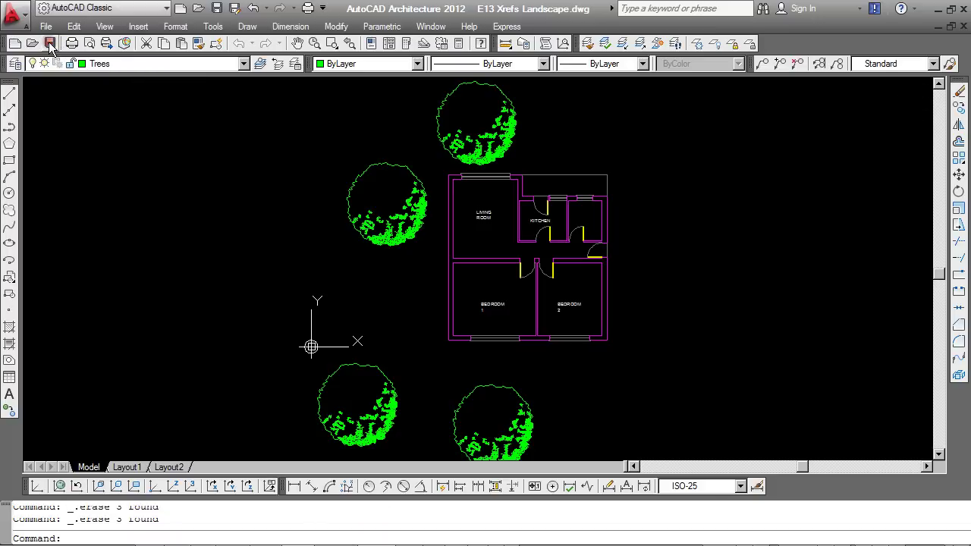
Return to E13 Xrefs Plan.dwg and reload the changed landscape reference from the notification balloon
left_click(432, 27)
left_click(455, 172)
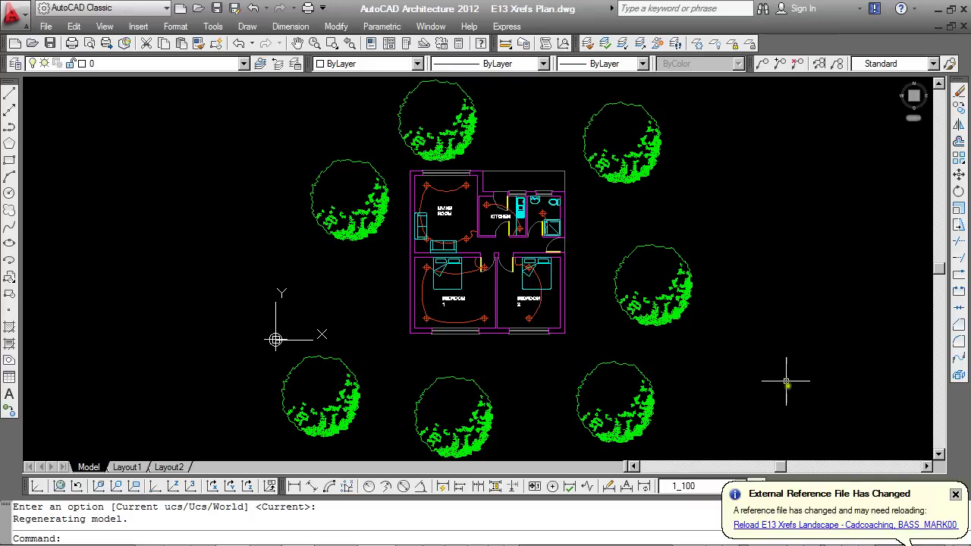
left_click(820, 525)
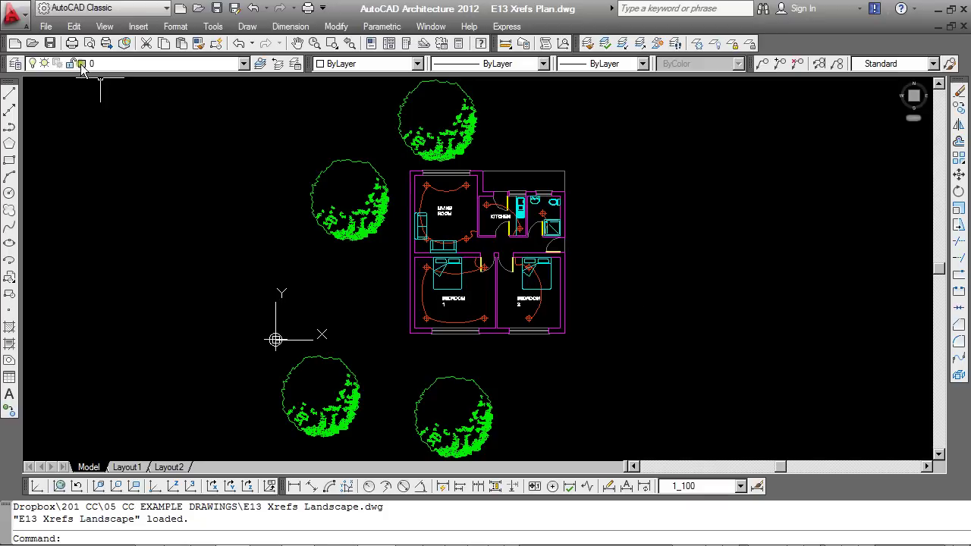
Save E13 Xrefs Plan.dwg
left_click(50, 43)
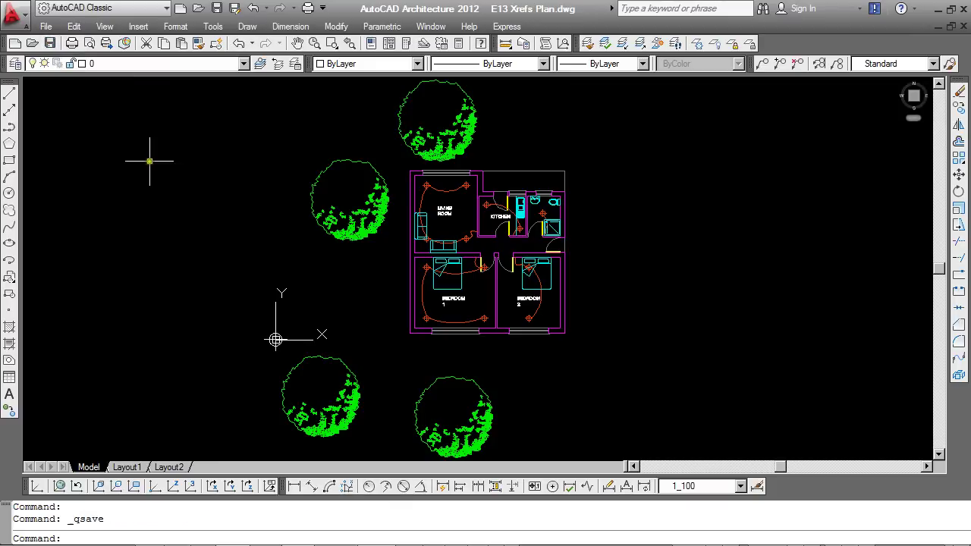
Use eTransmit to save E13 Xrefs Plan - Standard.zip to the Desktop
left_click(46, 28)
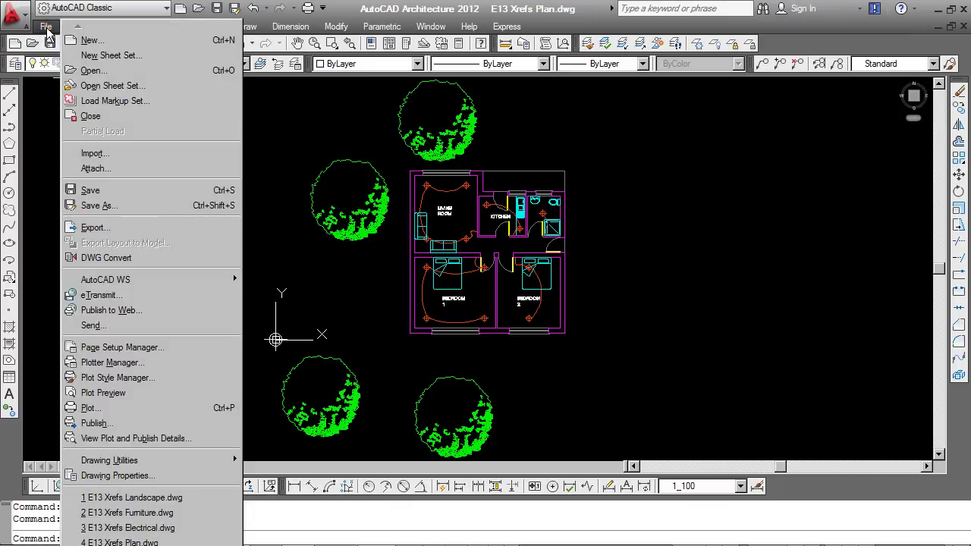
left_click(104, 294)
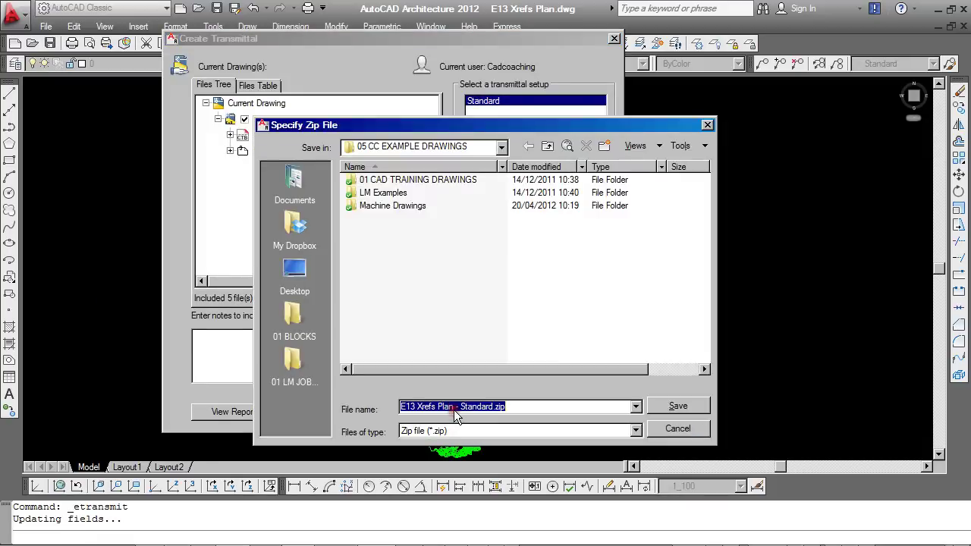
left_click(295, 270)
left_click(678, 407)
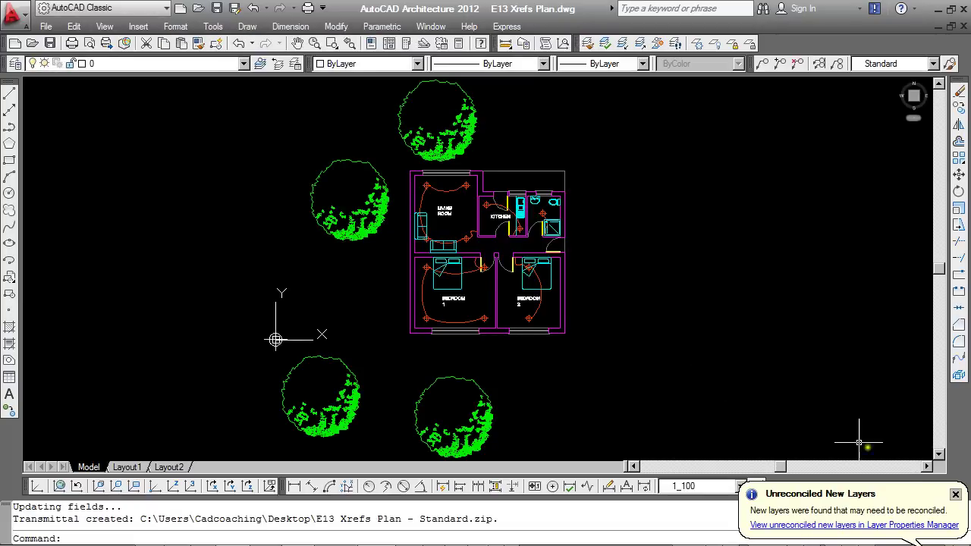
Minimize AutoCAD, move the transmittal zip to mid-desktop and open it
left_click(932, 8)
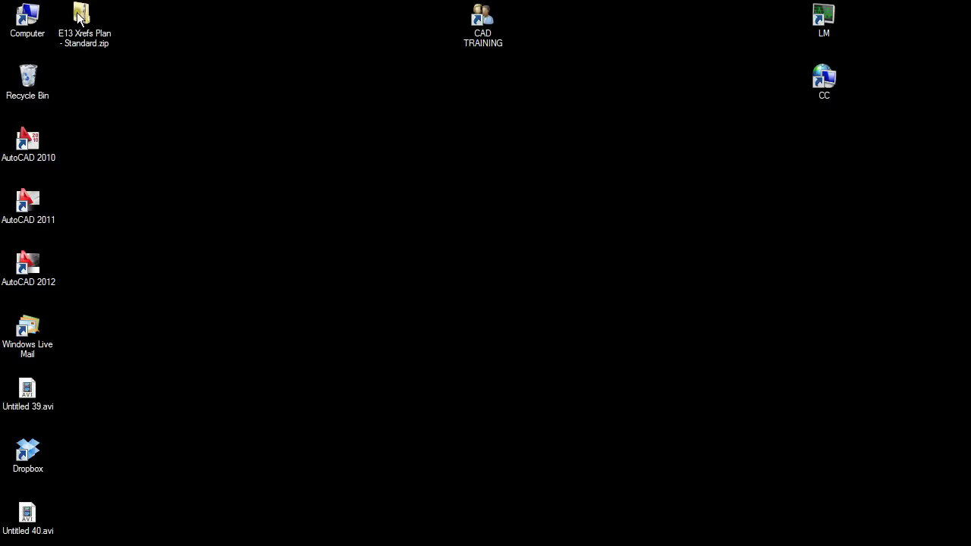
mouse_move(78, 16)
left_mouse_down()
mouse_move(314, 217)
mouse_move(446, 292)
left_mouse_up()
double_click(446, 294)
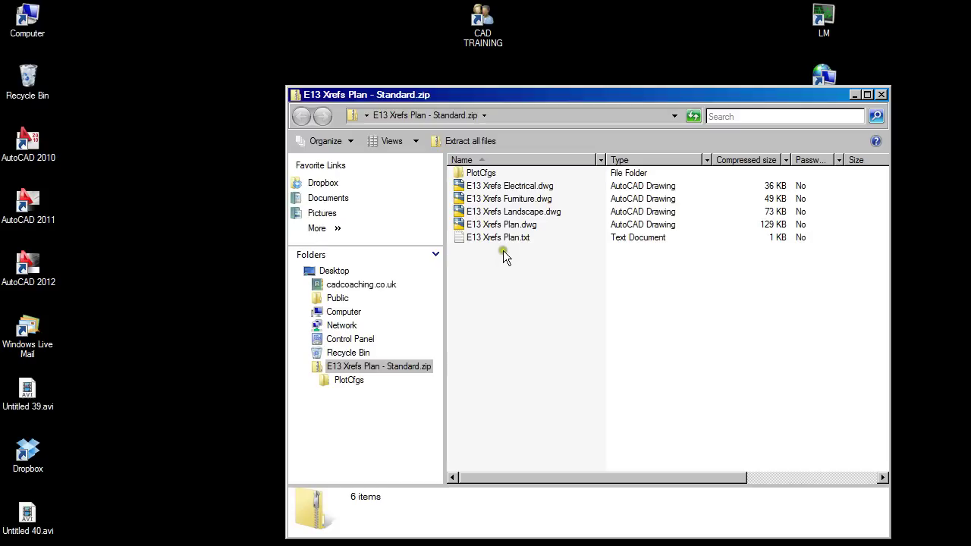
Review the Plan, Landscape, Furniture and Electrical drawings and Plan.txt in the zip, then close it
left_click(505, 225)
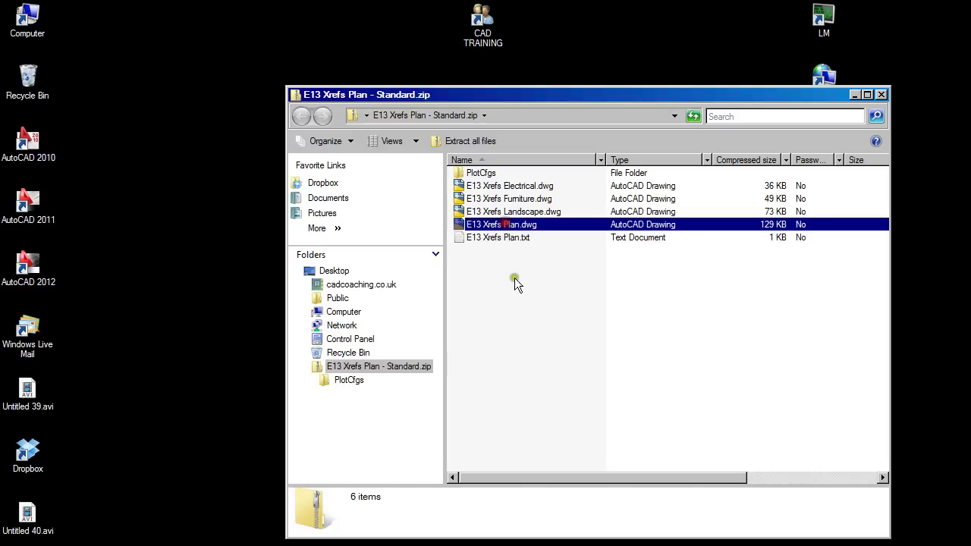
left_click(514, 207)
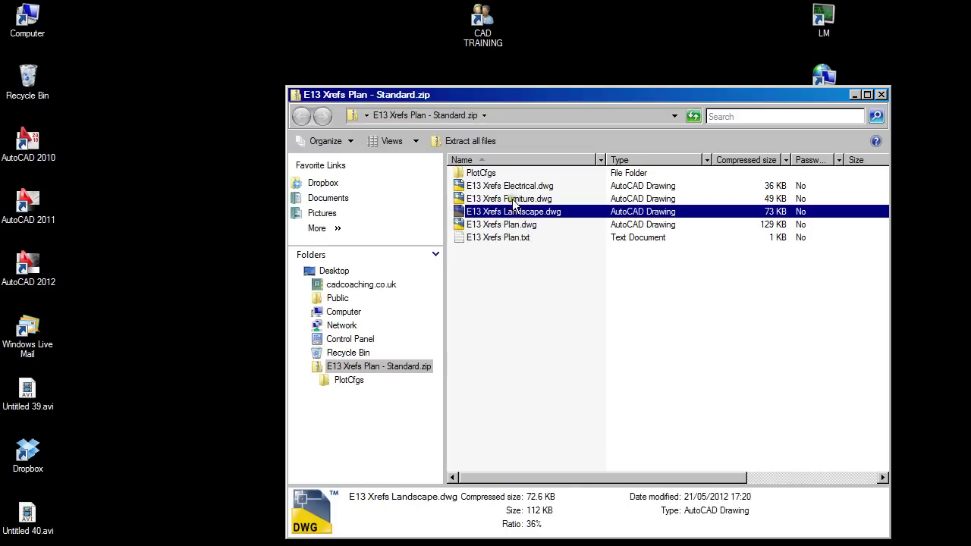
left_click(512, 198)
left_click(510, 186)
left_click(510, 239)
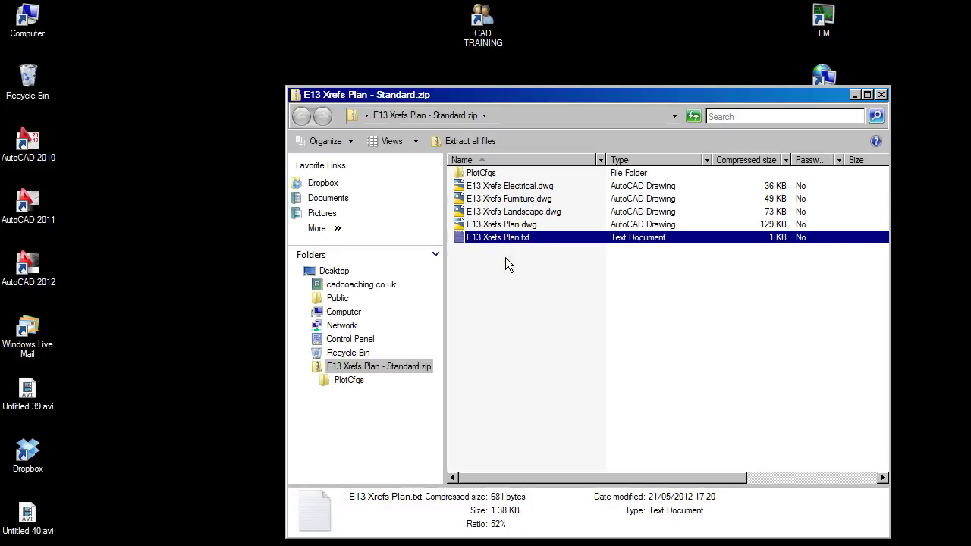
left_click(505, 278)
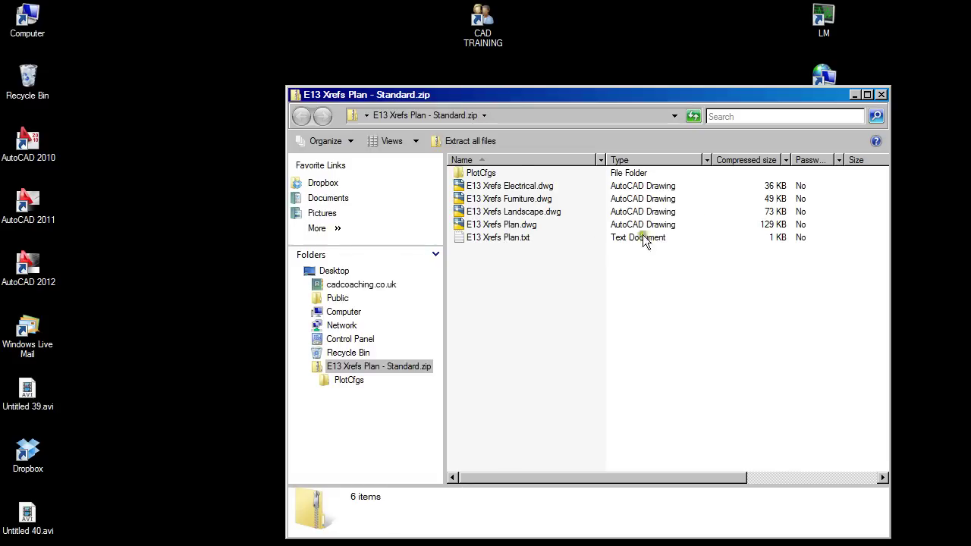
left_click(881, 95)
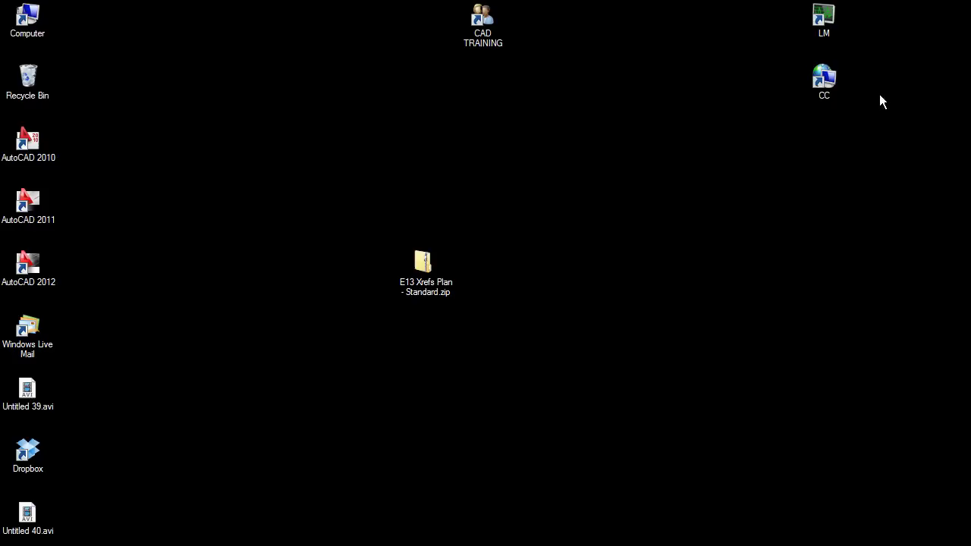
Return to AutoCAD, reopen External References with XREF and show the E13 Xrefs Electrical details
key("alt+Tab")
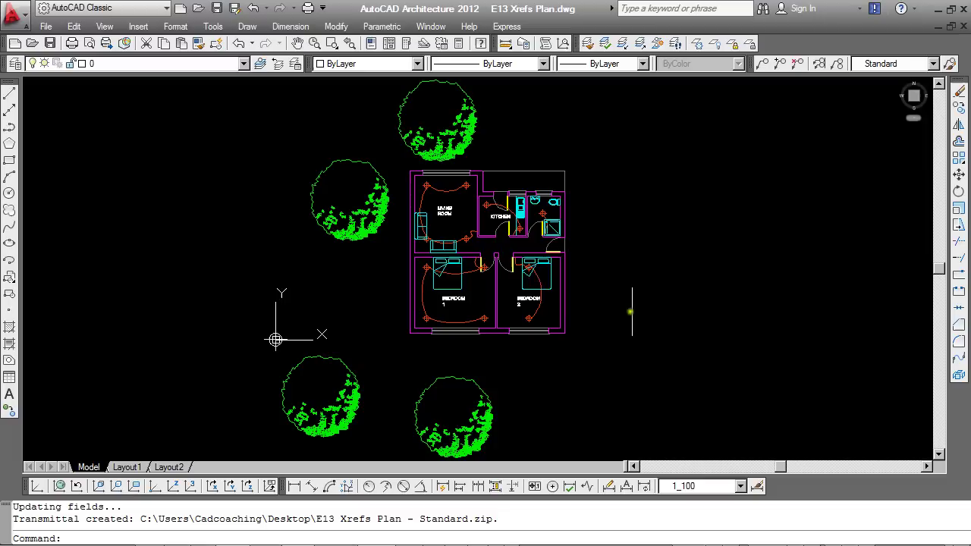
type("XREF")
key("Return")
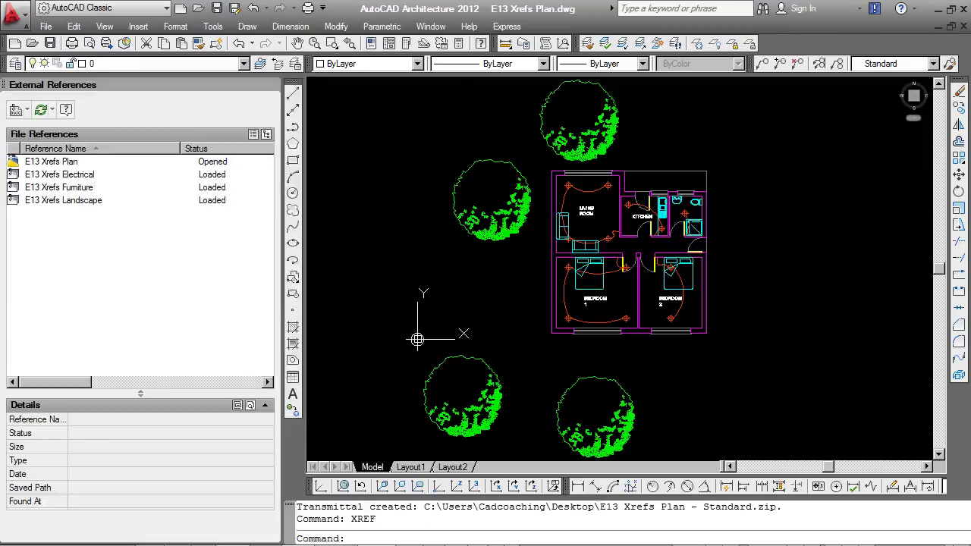
left_click(77, 174)
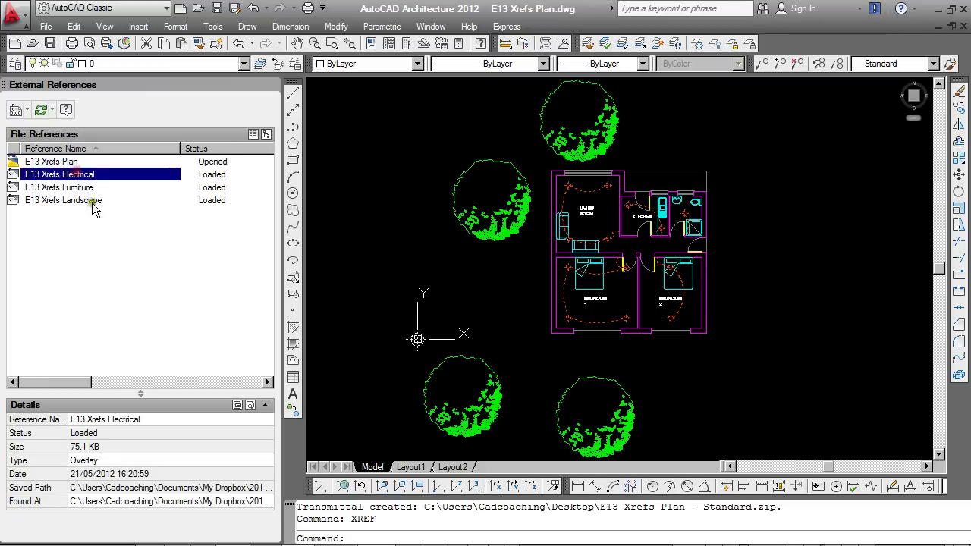
right_click(88, 174)
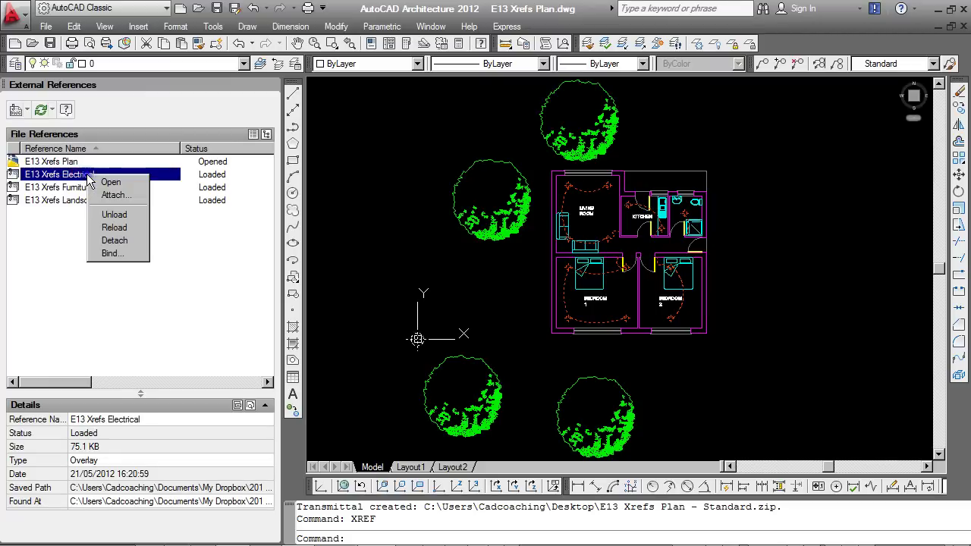
left_click(114, 253)
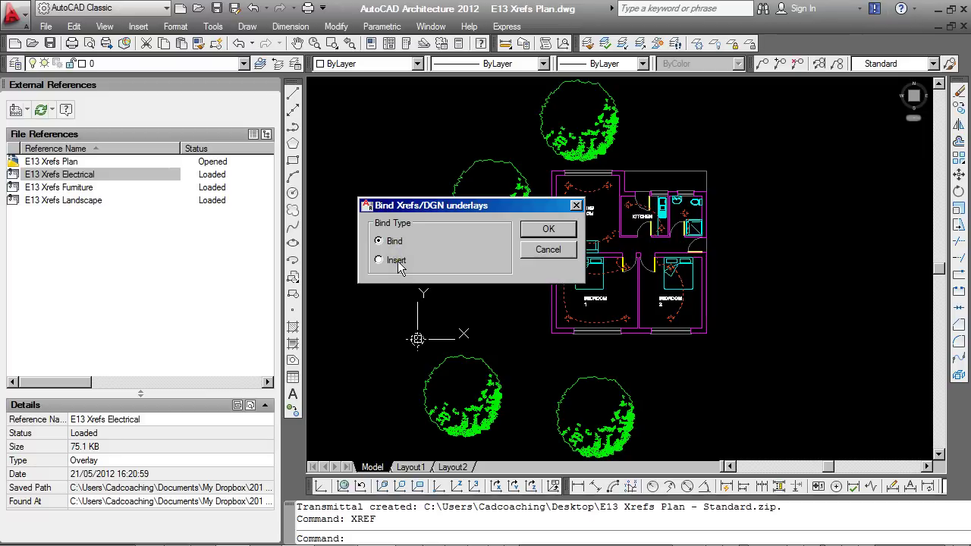
left_click(444, 258)
left_click(544, 249)
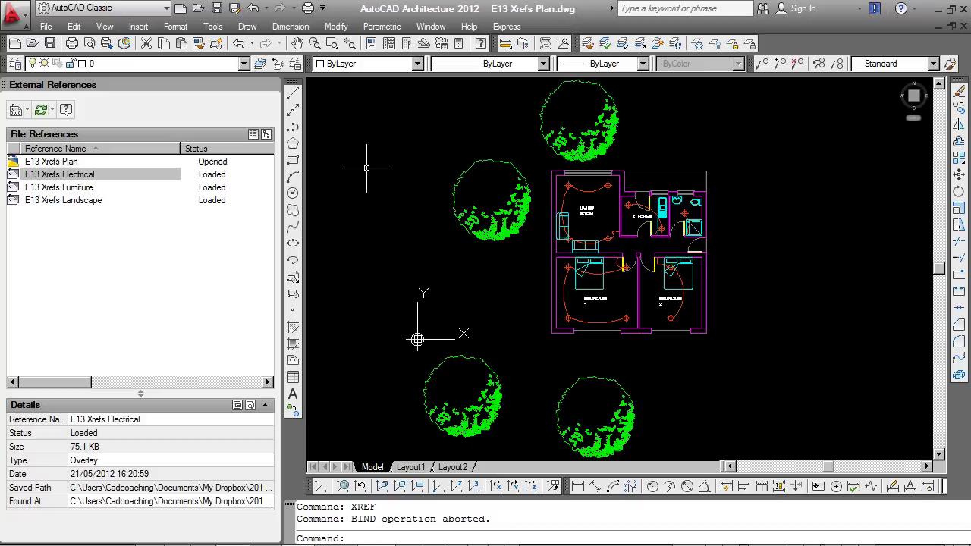
Unload the E13 Xrefs Electrical reference to hide the lighting layout, then reload it
right_click(96, 176)
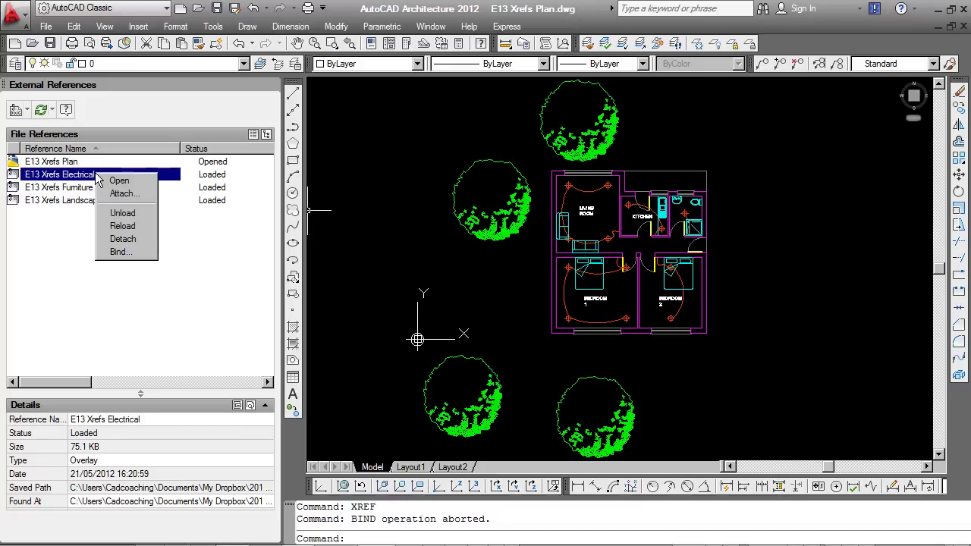
left_click(121, 215)
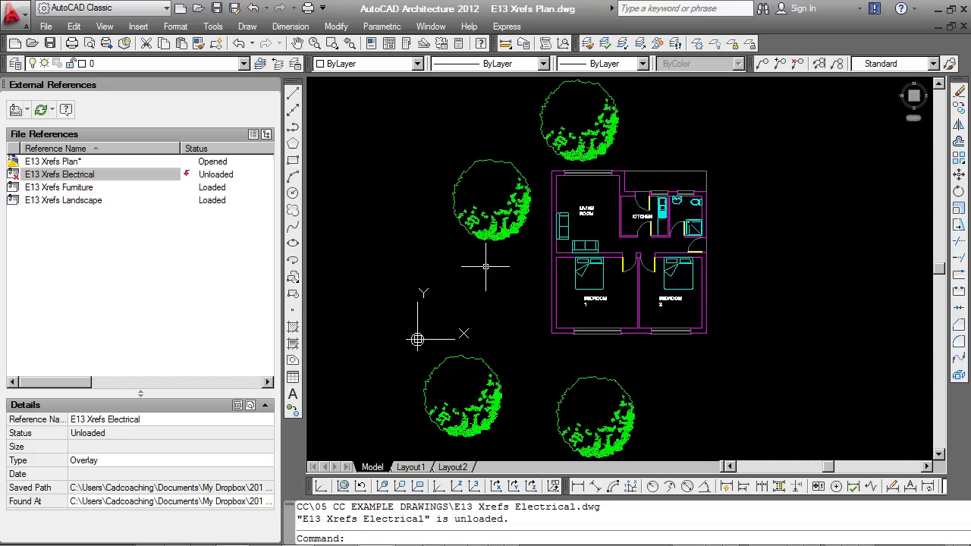
right_click(89, 173)
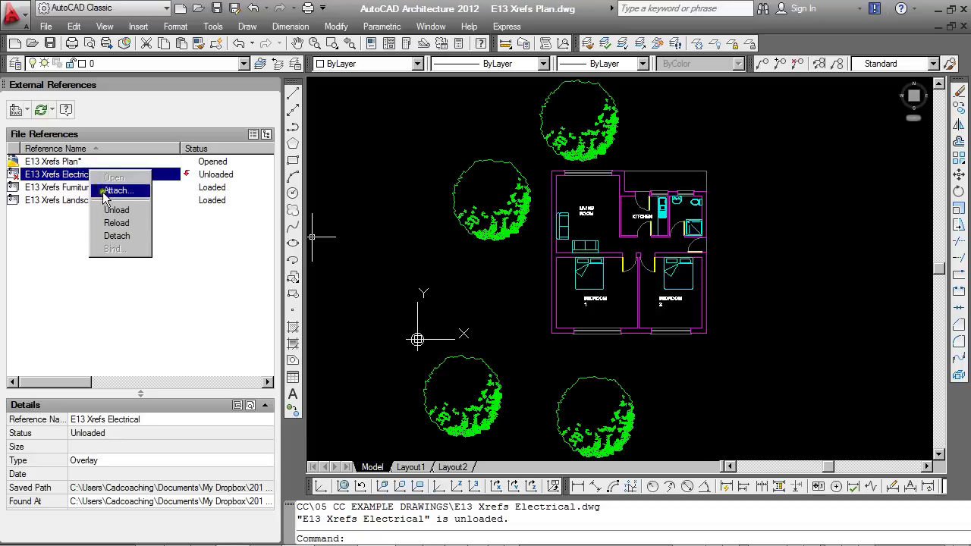
left_click(117, 222)
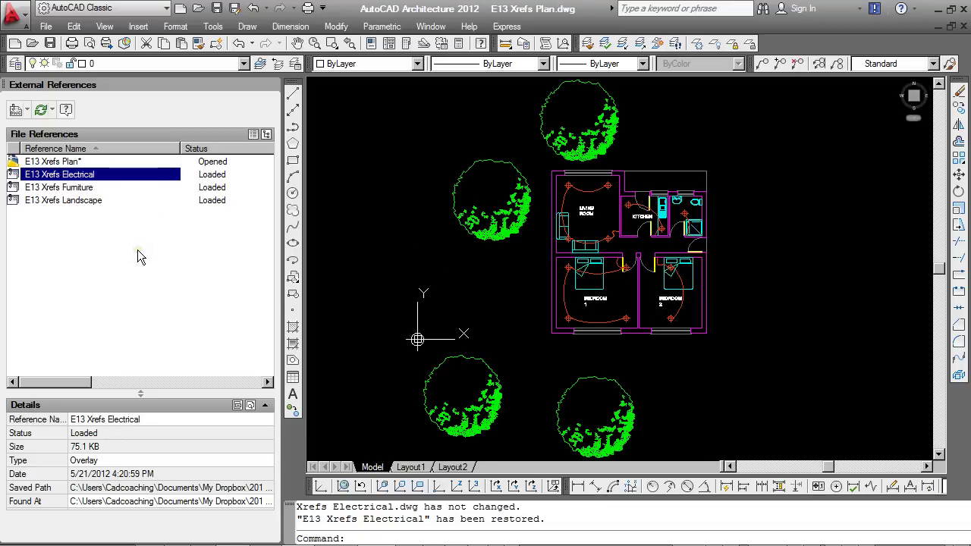